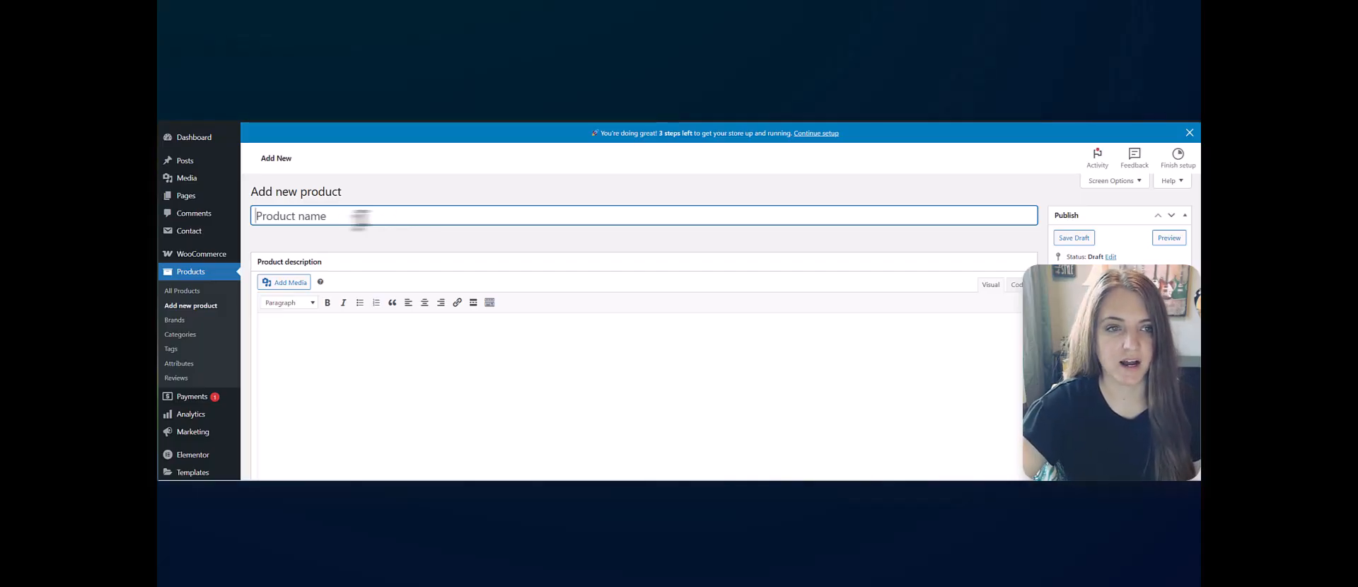
# Step: Name the new product "Feeling Witchy Halloween Goose Shirt" and place the cursor in its description
pyautogui.click(1043, 138)
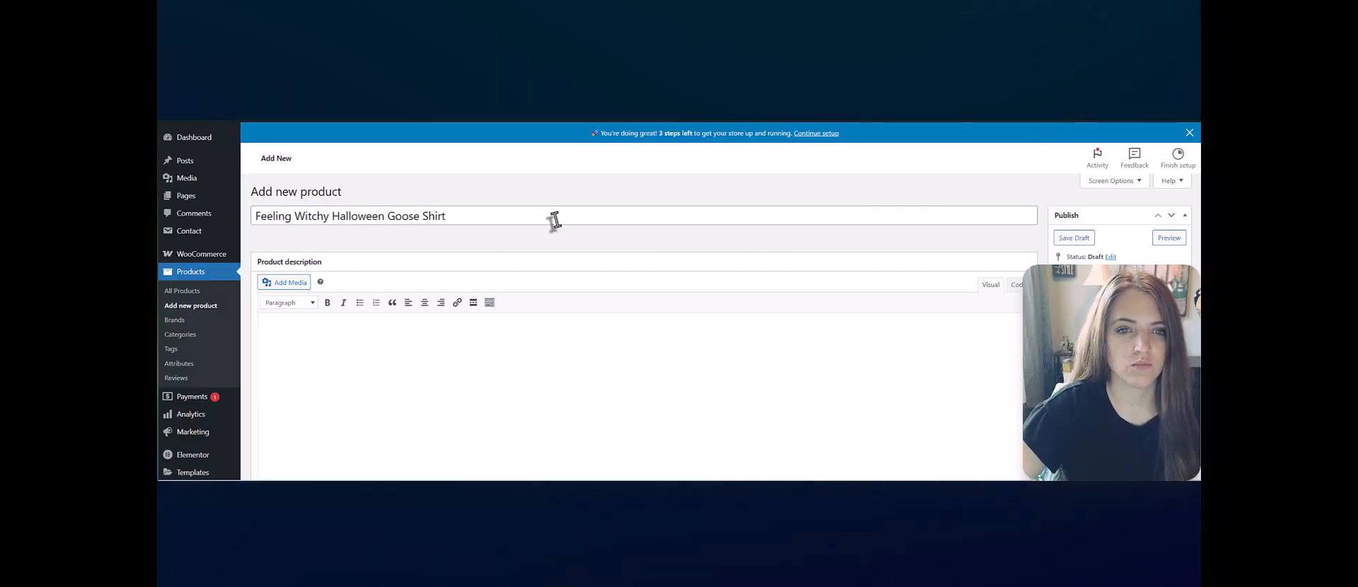
pyautogui.click(555, 220)
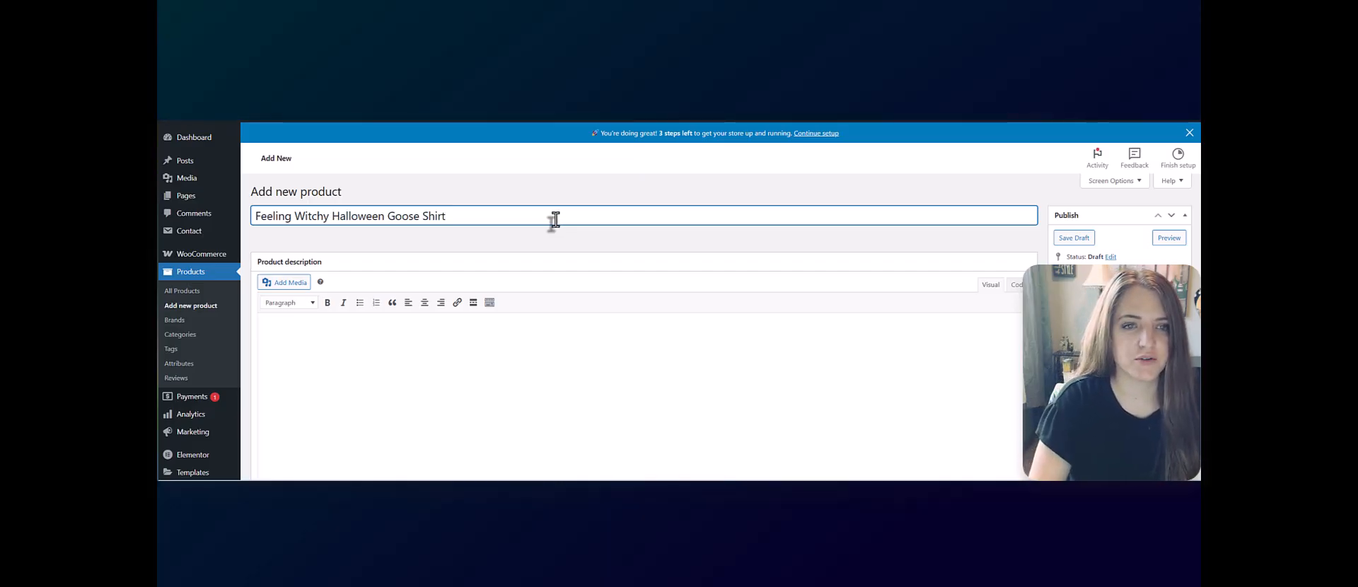
pyautogui.click(504, 397)
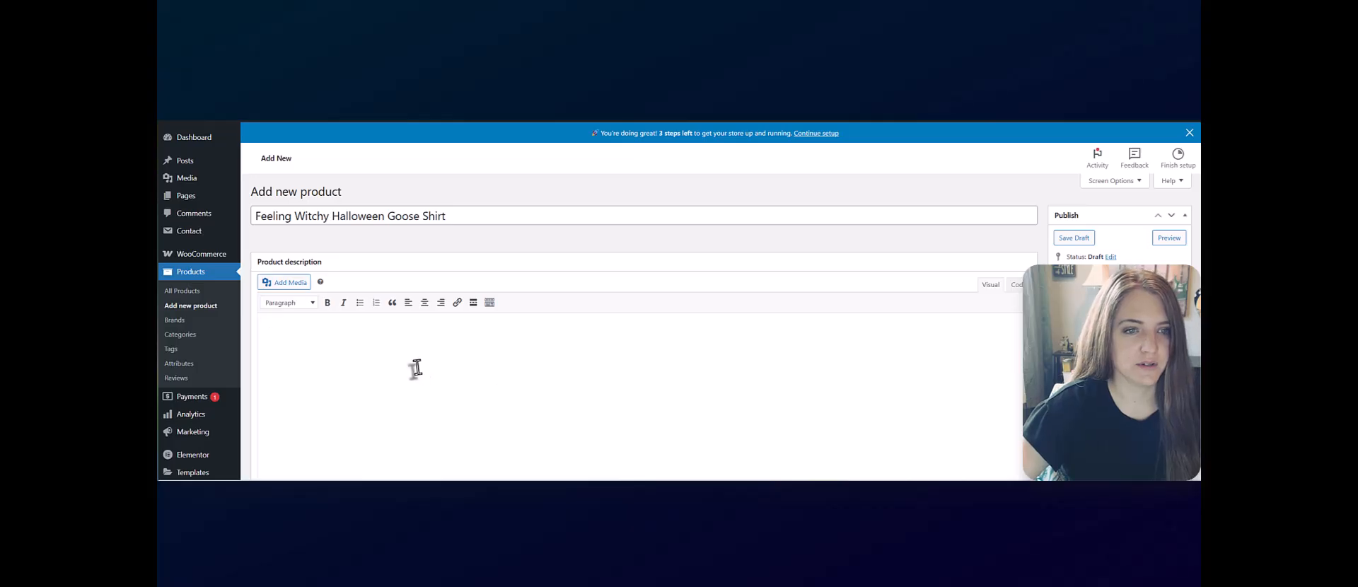
pyautogui.scroll(-1, 428, 368)
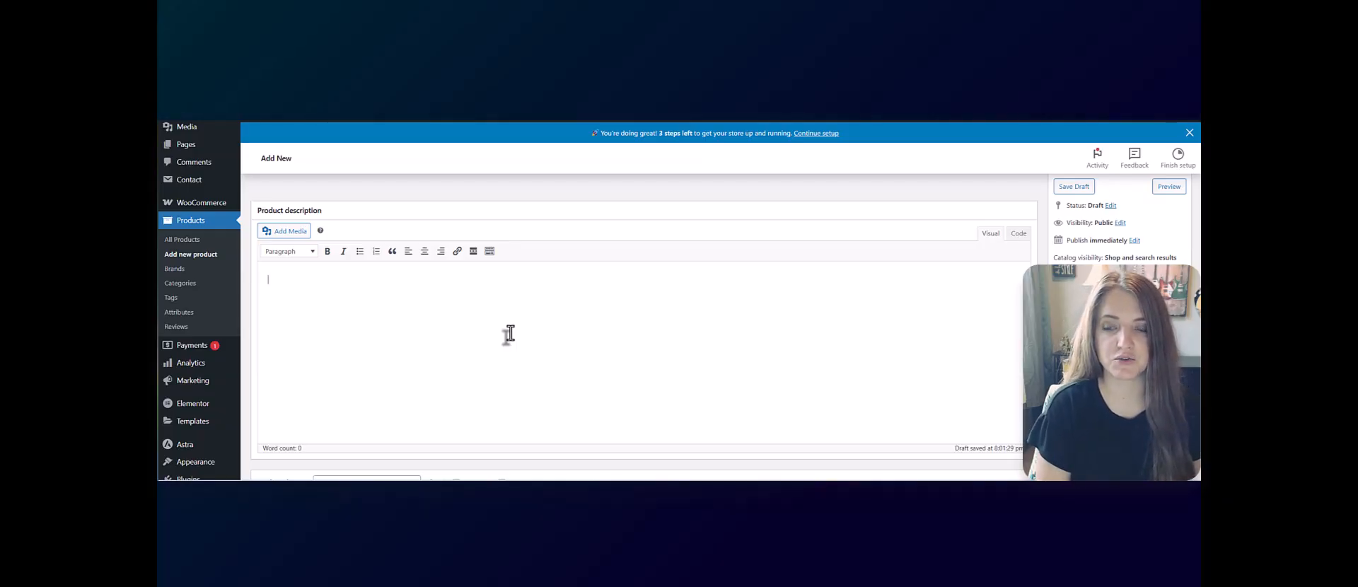
pyautogui.scroll(1, 551, 338)
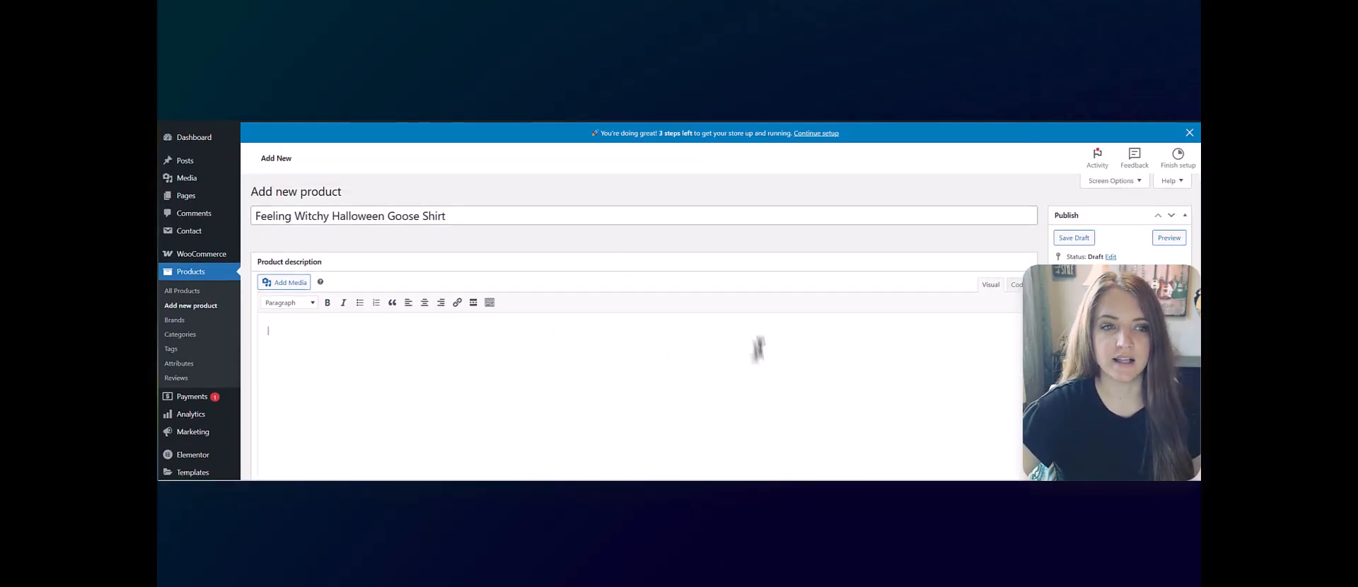
# Step: Set the white Halloween goose shirt photo from the media library as the product image
pyautogui.scroll(-2, 721, 293)
pyautogui.scroll(-2, 835, 334)
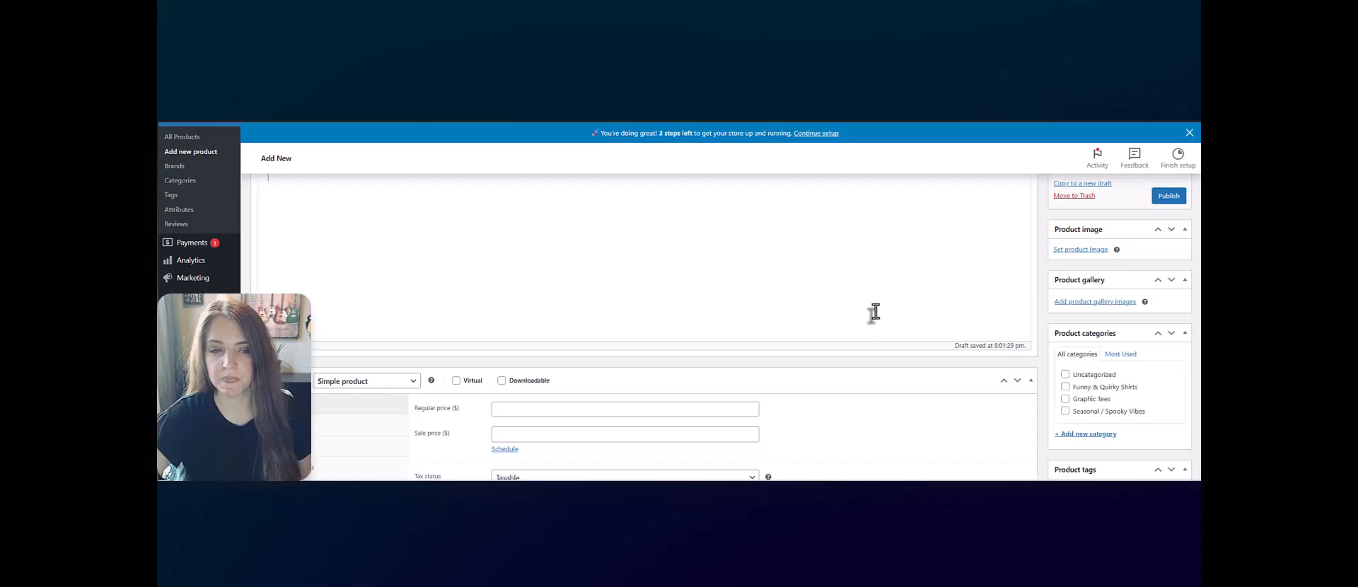
pyautogui.scroll(1, 1075, 300)
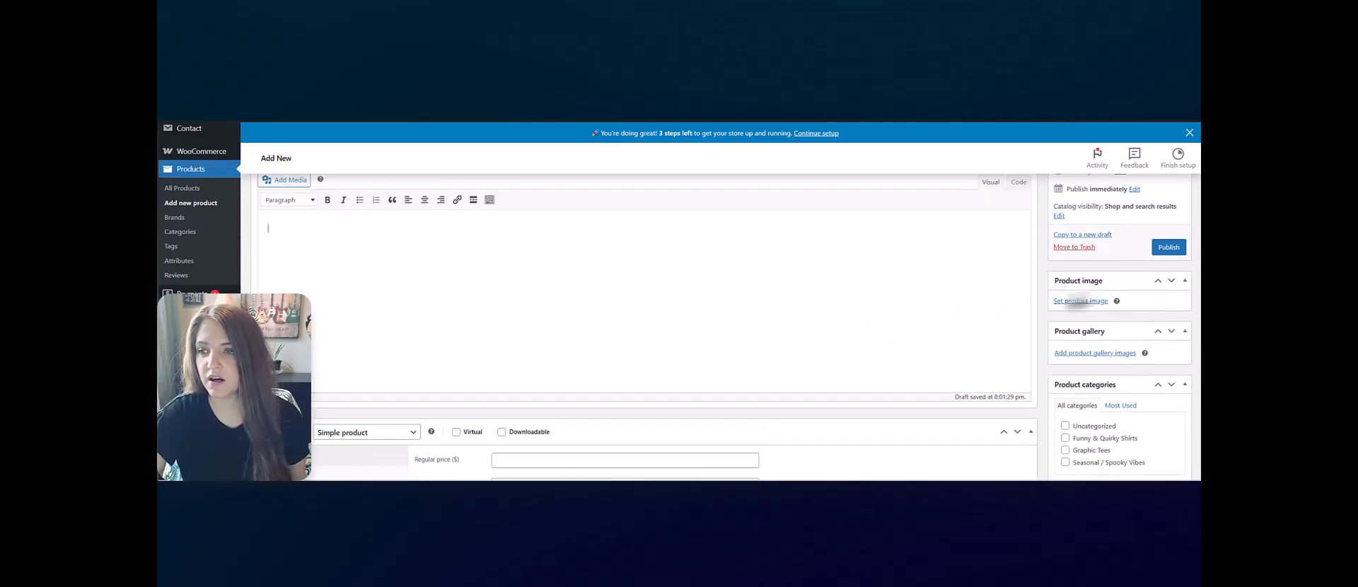
pyautogui.click(1090, 305)
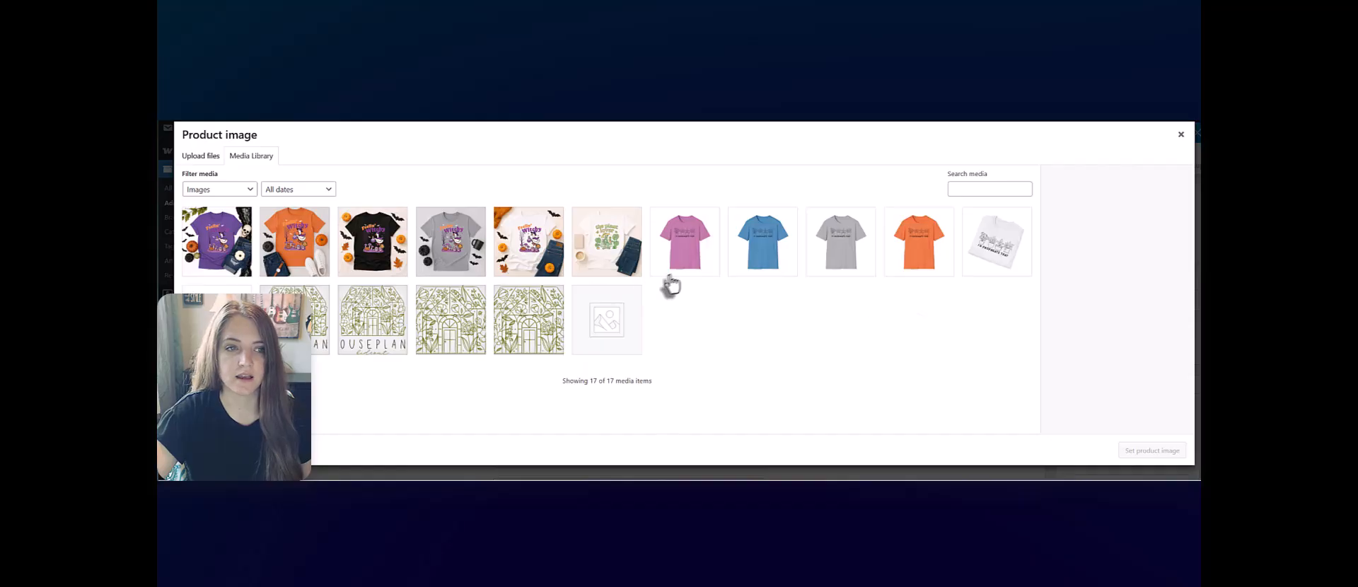
pyautogui.click(529, 244)
pyautogui.click(1152, 450)
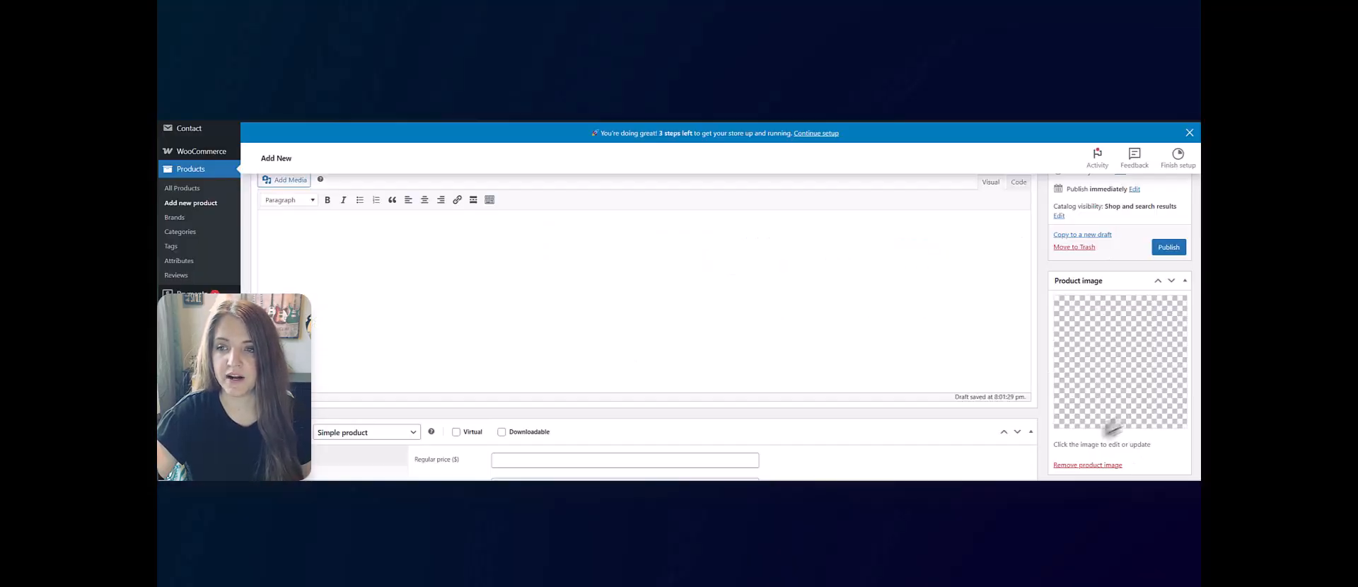
# Step: Add the purple, orange, black and grey Halloween goose shirt photos to the product gallery
pyautogui.scroll(-3, 1138, 339)
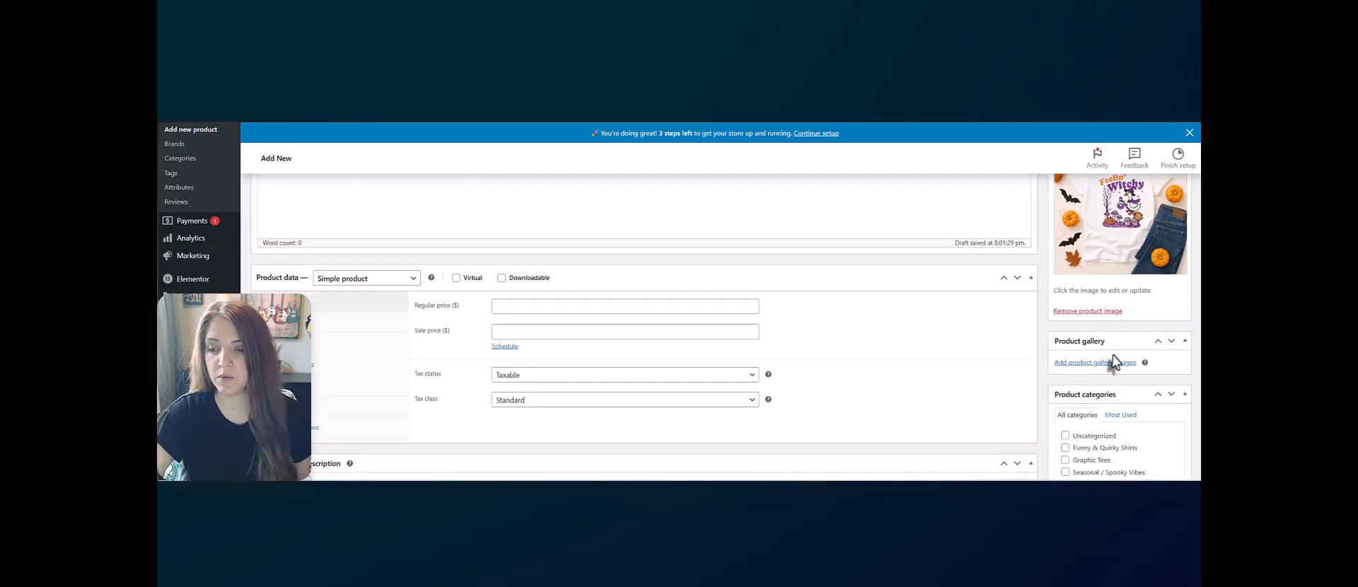
pyautogui.click(1105, 369)
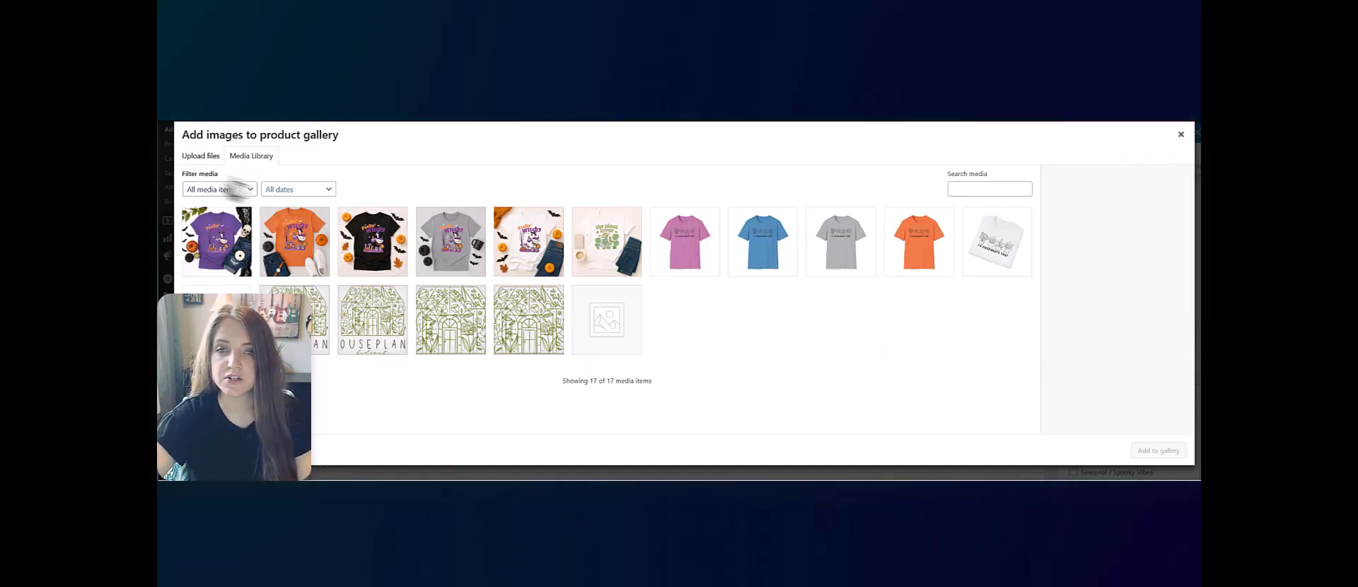
pyautogui.click(232, 249)
pyautogui.click(297, 251)
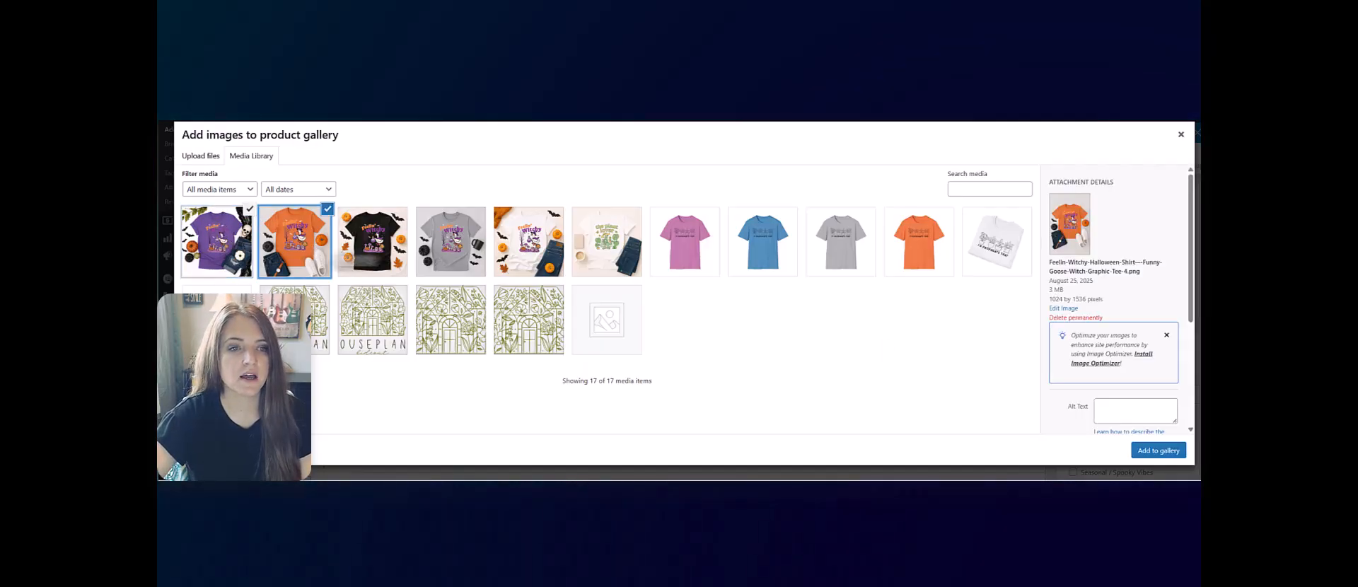
pyautogui.click(364, 260)
pyautogui.click(461, 260)
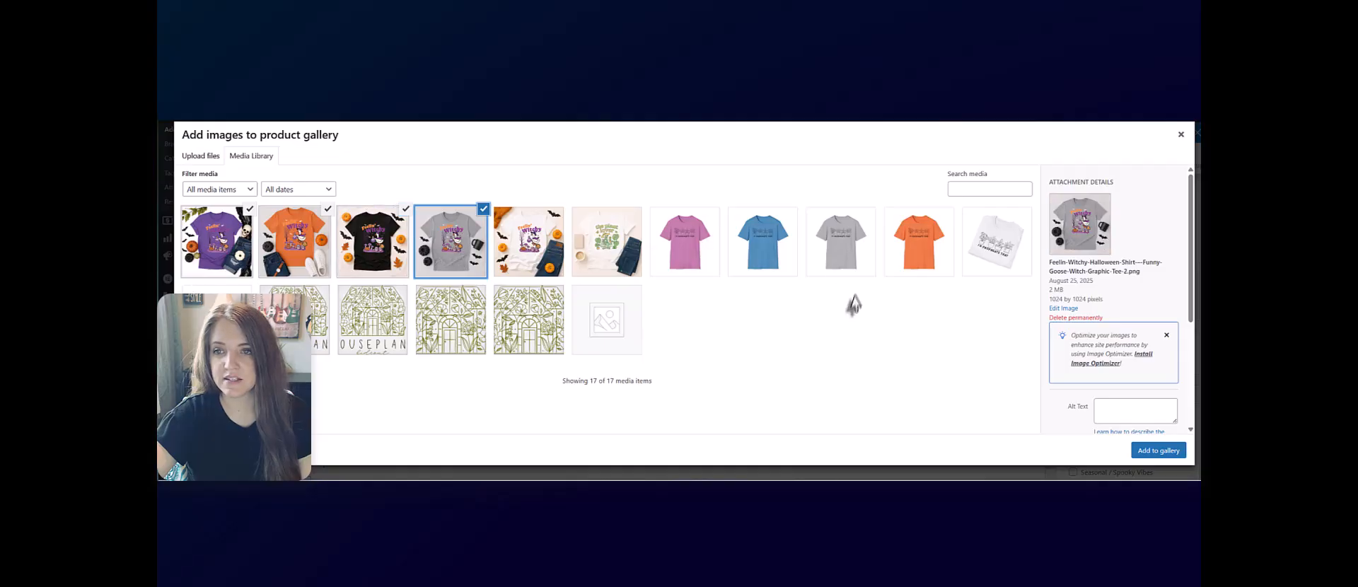
pyautogui.click(1159, 450)
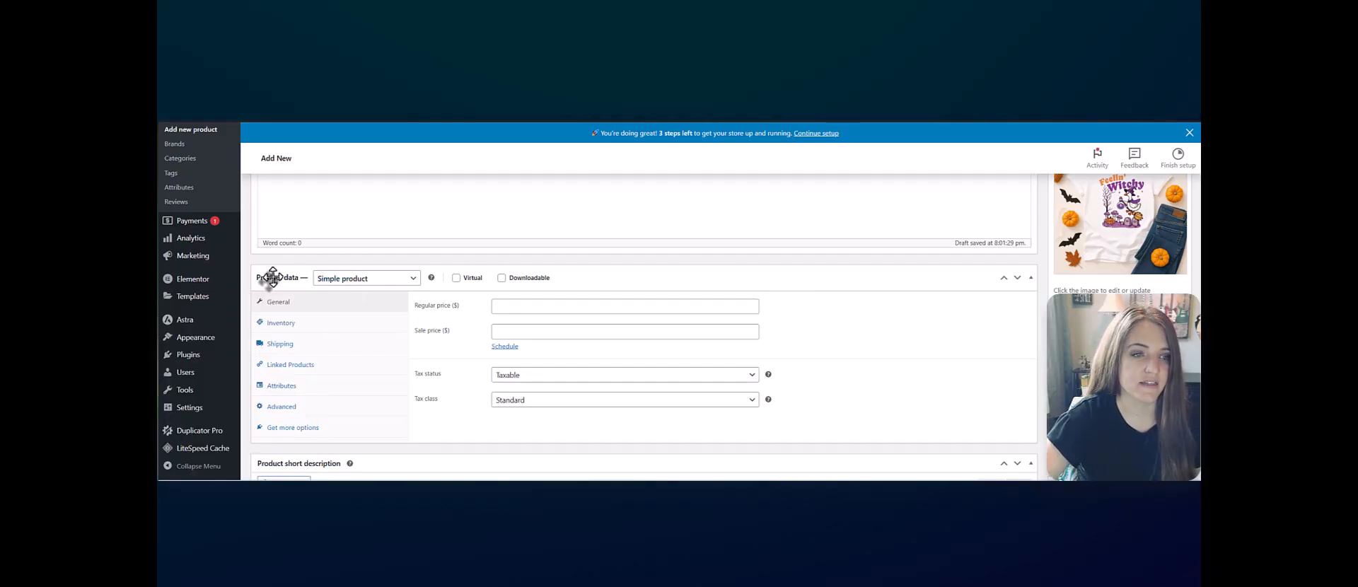
# Step: Change the product type to Variable product and open its attribute settings
pyautogui.click(359, 290)
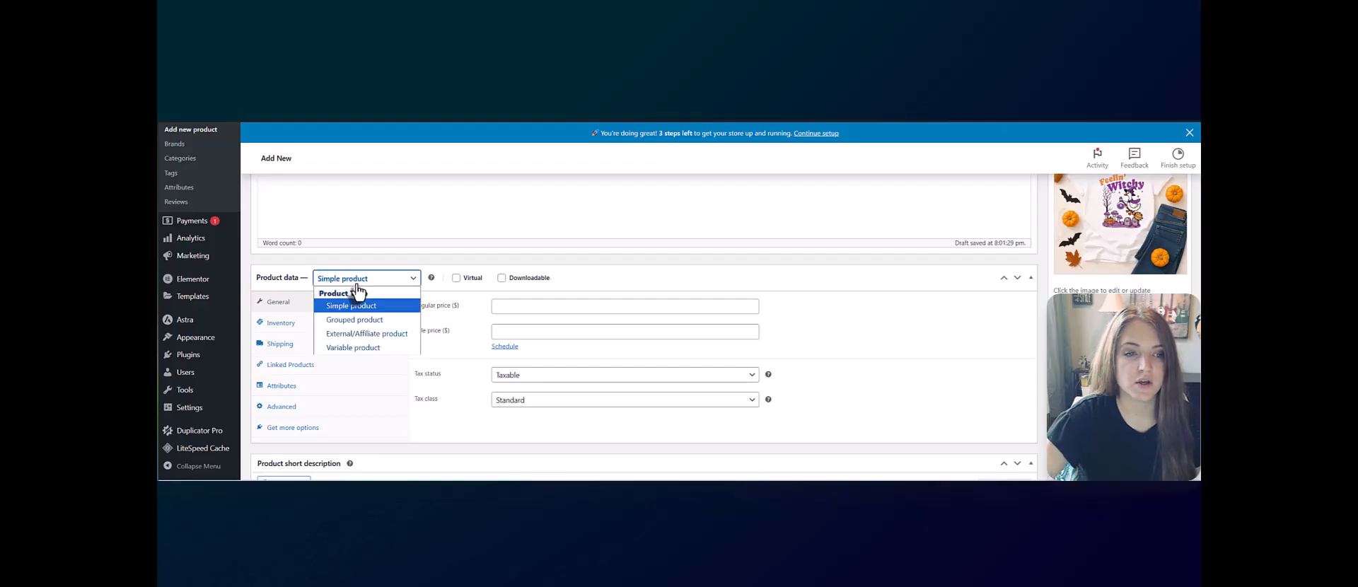
pyautogui.click(365, 349)
pyautogui.scroll(-1, 569, 386)
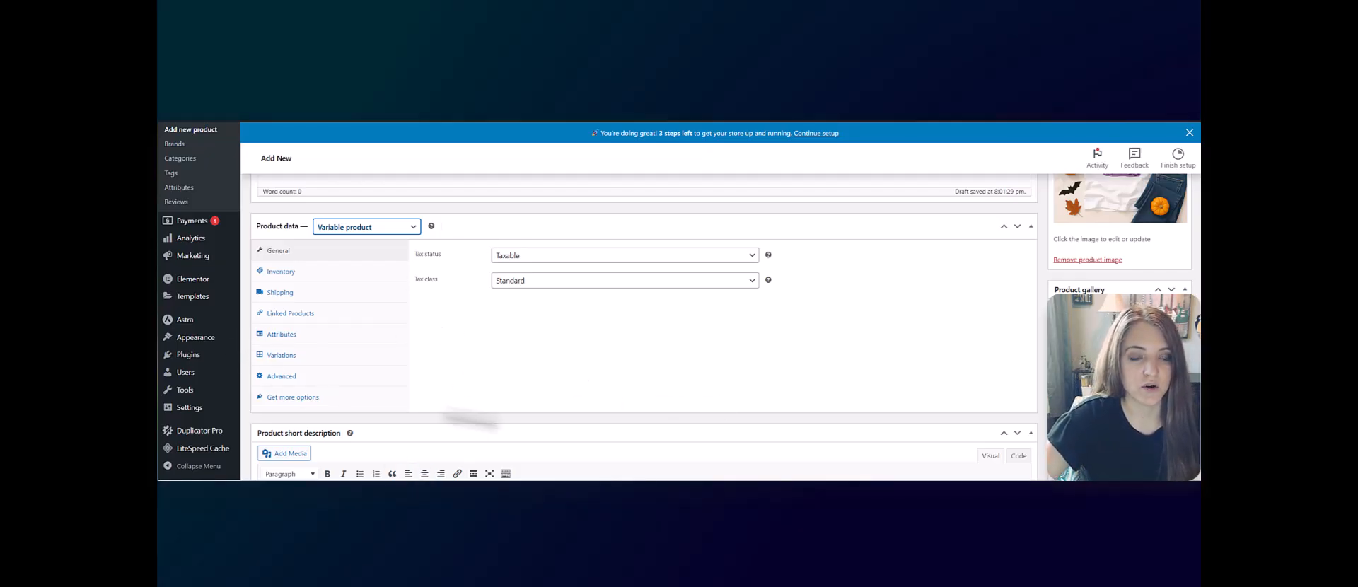
pyautogui.click(282, 337)
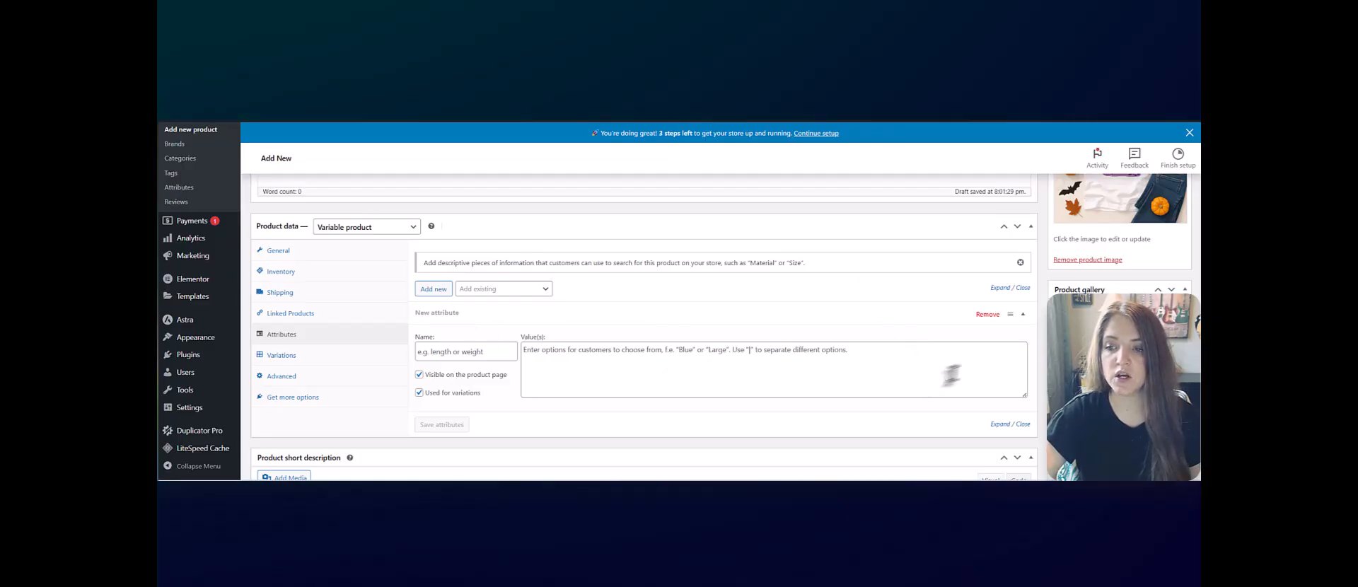
# Step: Save the new product as a draft
pyautogui.scroll(4, 951, 375)
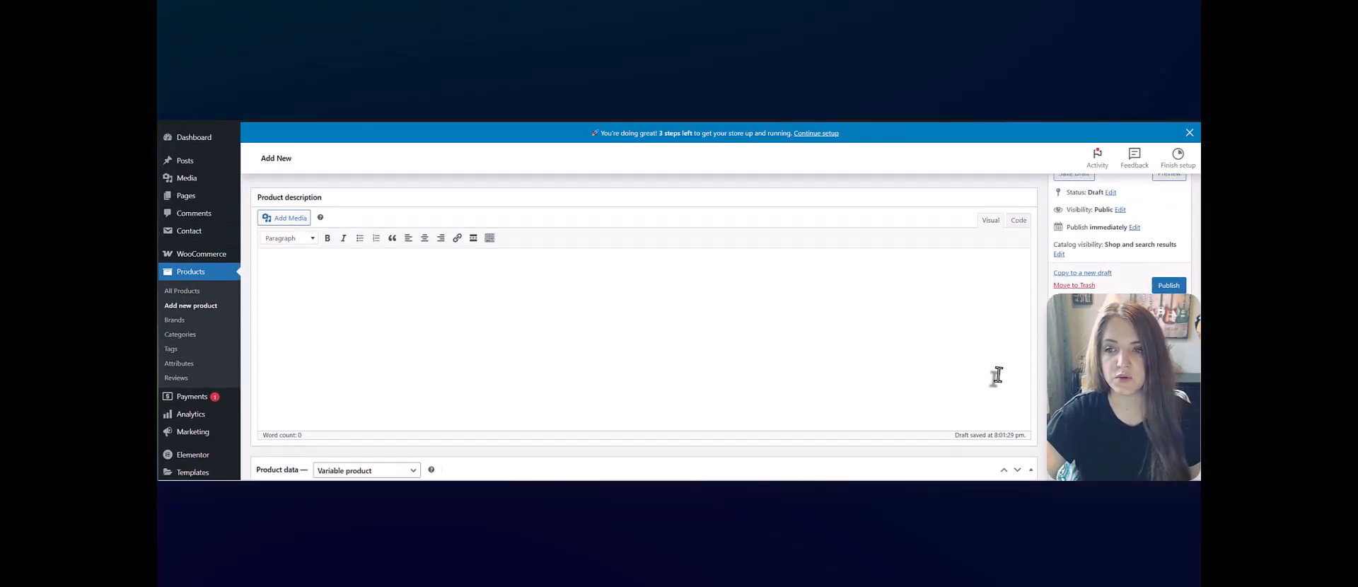
pyautogui.scroll(1, 997, 375)
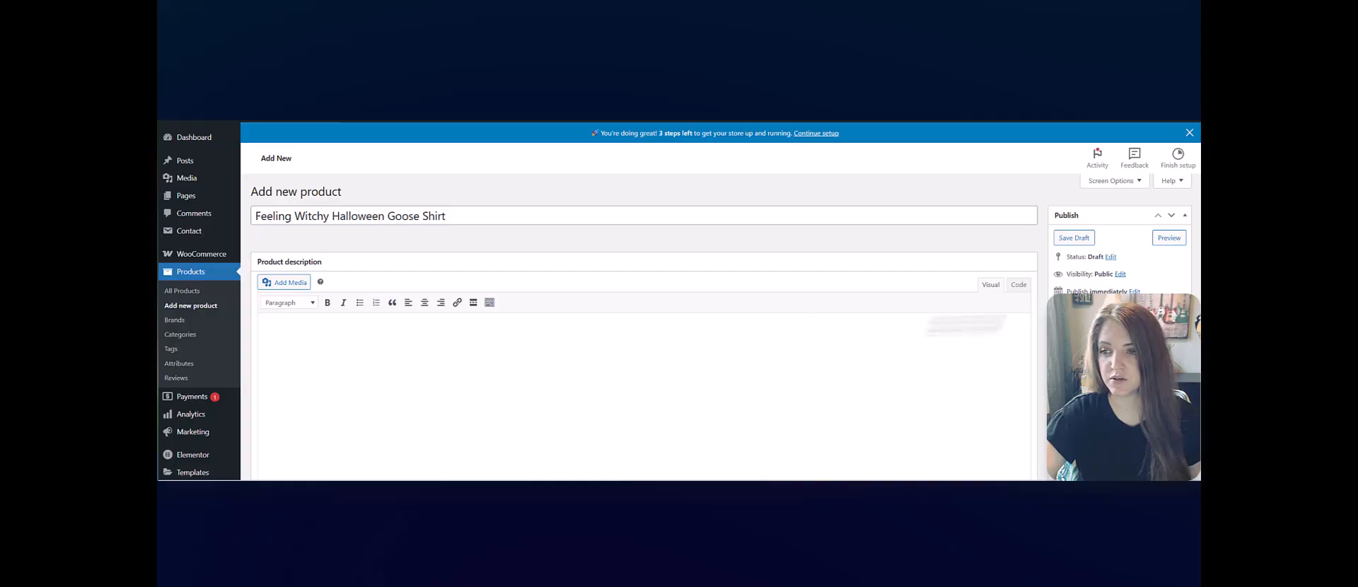
pyautogui.click(1075, 239)
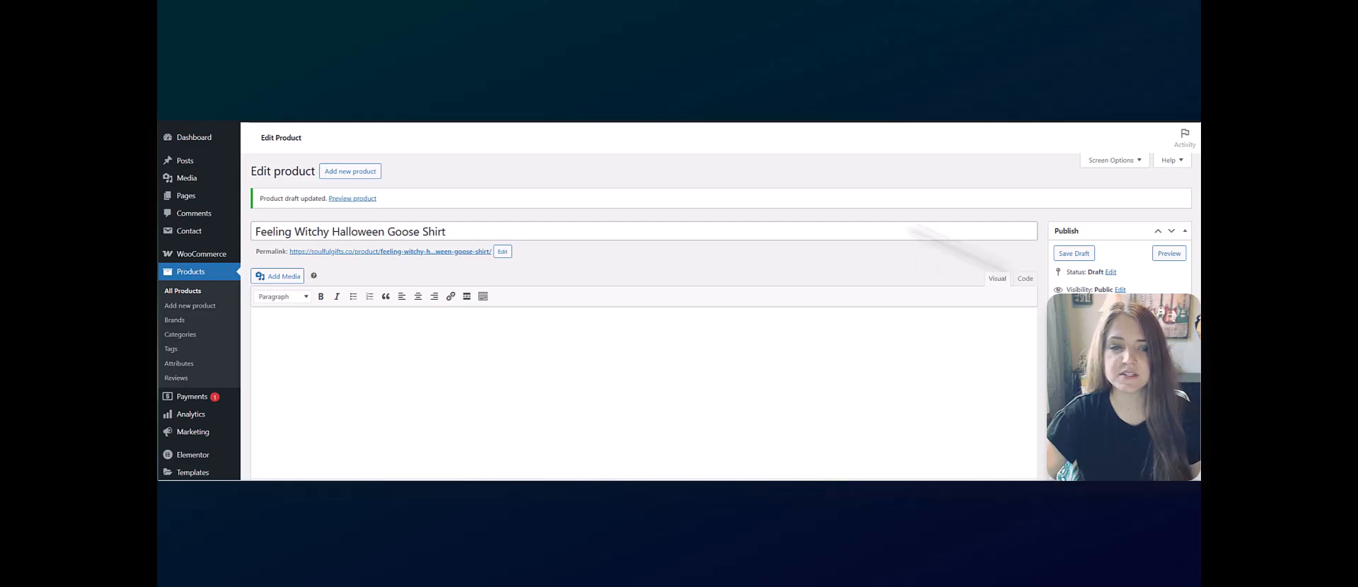
# Step: Open the permalink slug of the product for editing and accept it
pyautogui.scroll(1, 261, 262)
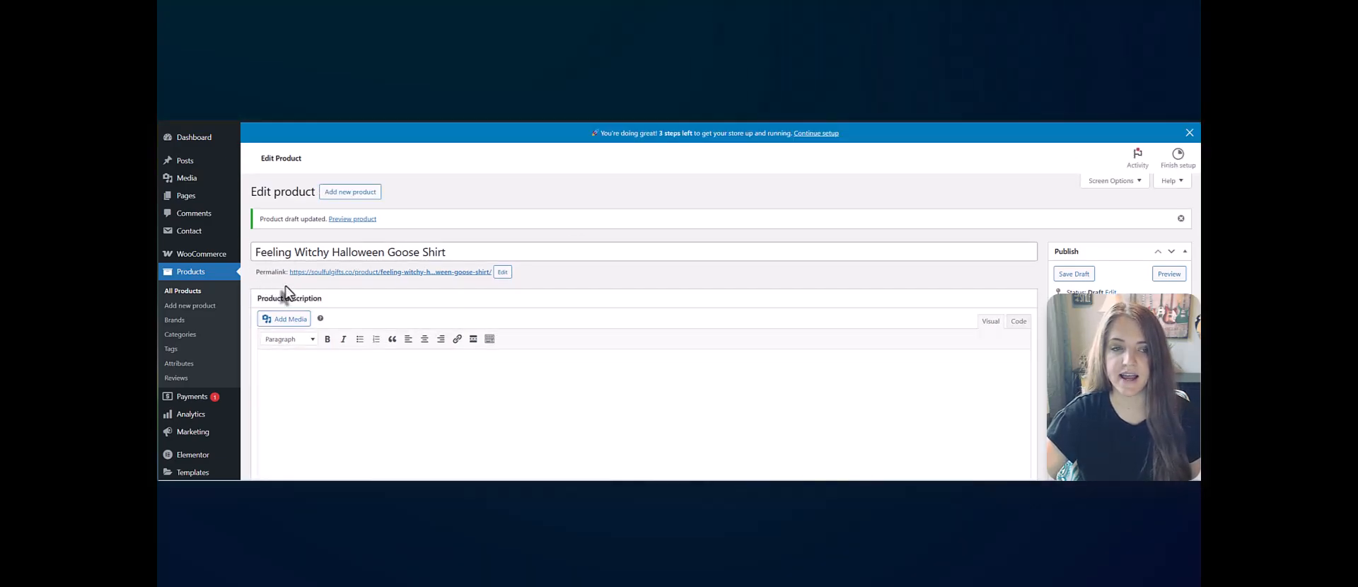
pyautogui.click(502, 271)
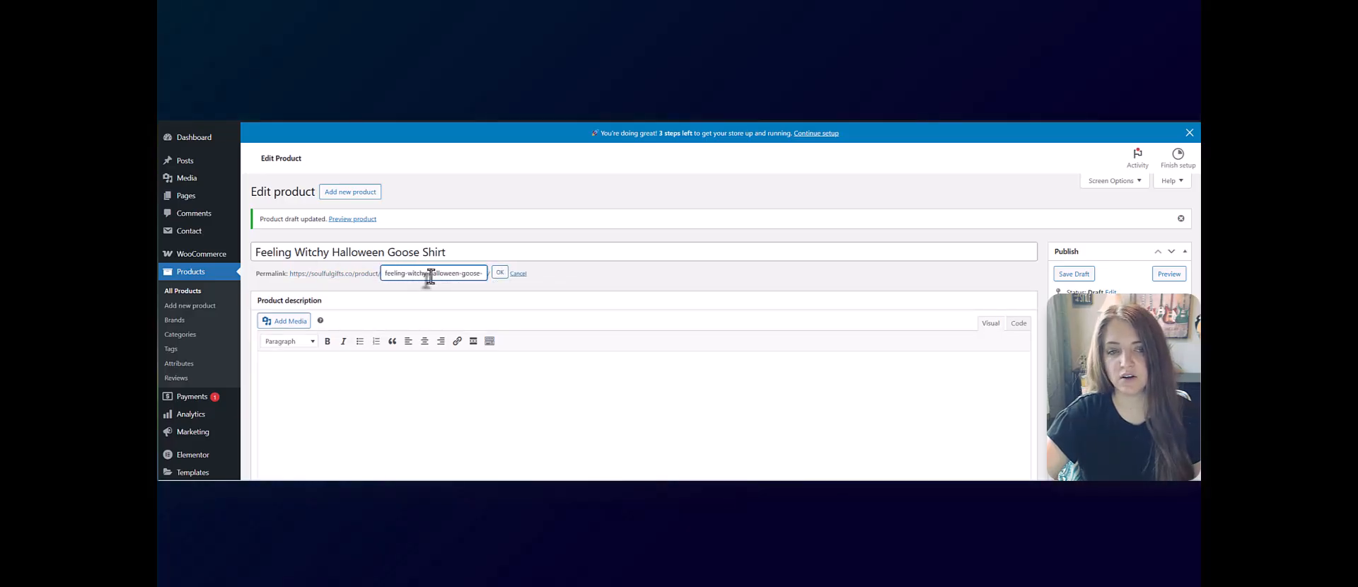
pyautogui.click(500, 273)
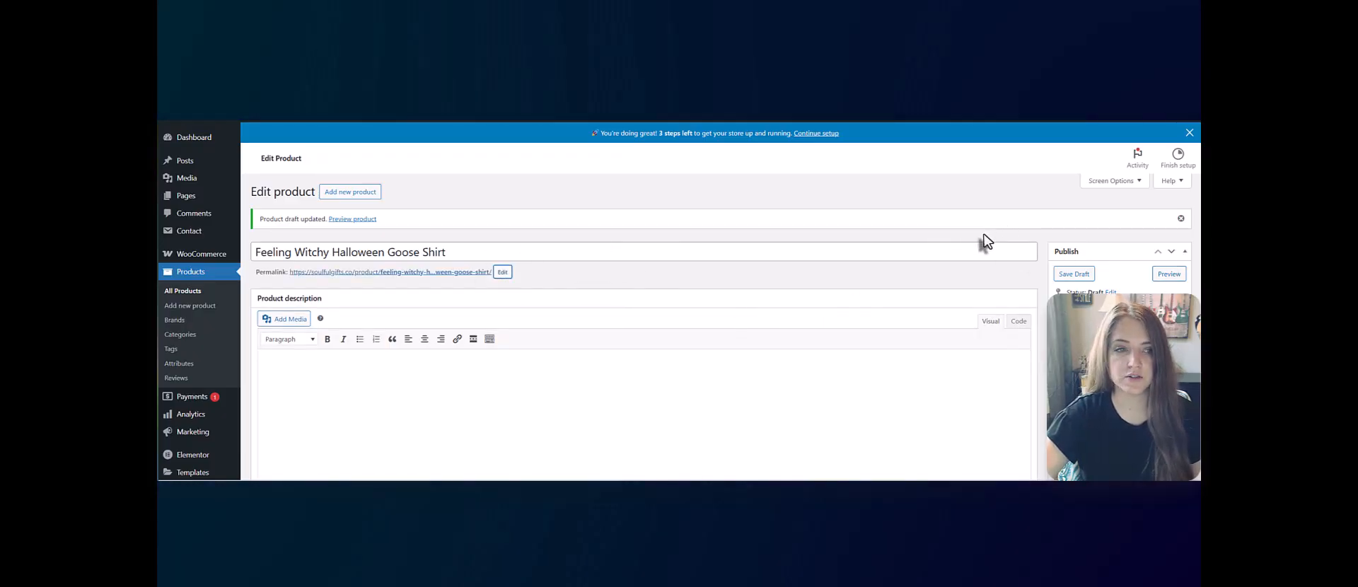
# Step: Create a store-wide product attribute named "Tshirt Color"
pyautogui.click(185, 365)
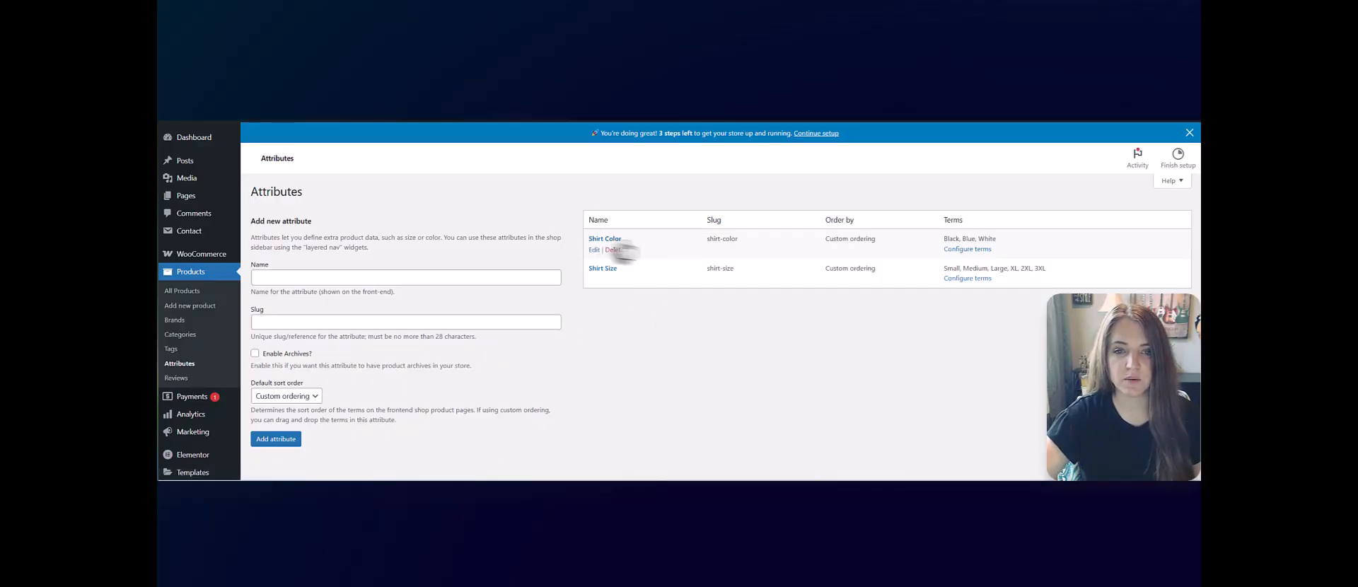
pyautogui.click(398, 278)
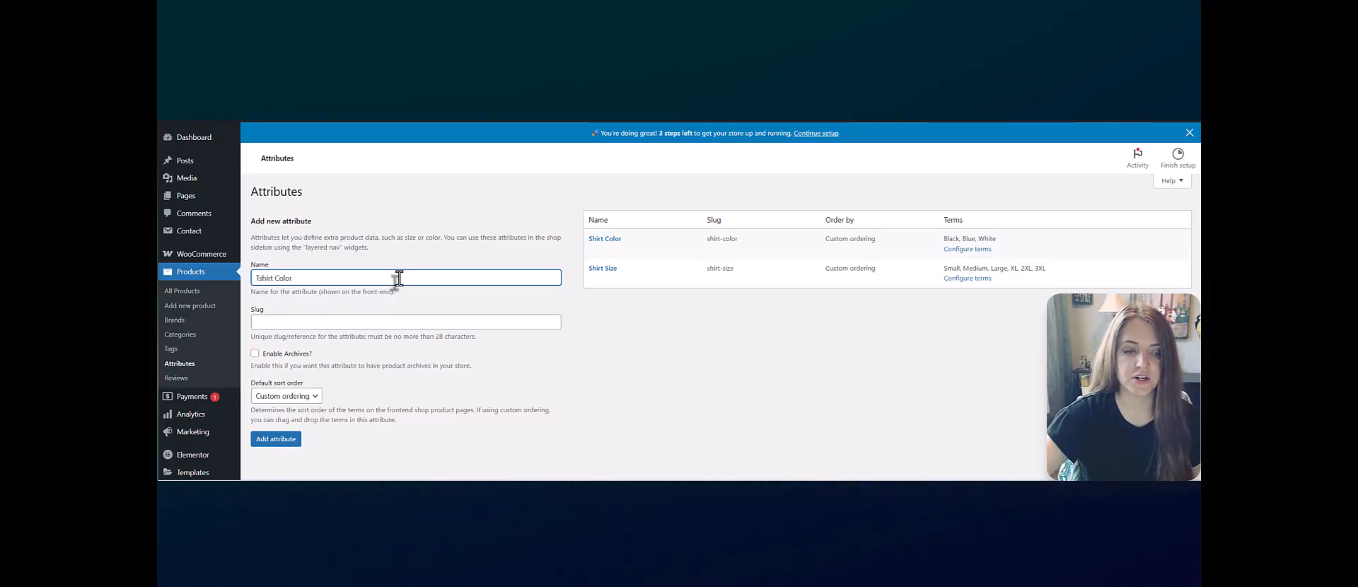
pyautogui.click(277, 439)
# Step: Add the terms White, Black and Blue to the Tshirt Color attribute
pyautogui.moveTo(616, 283)
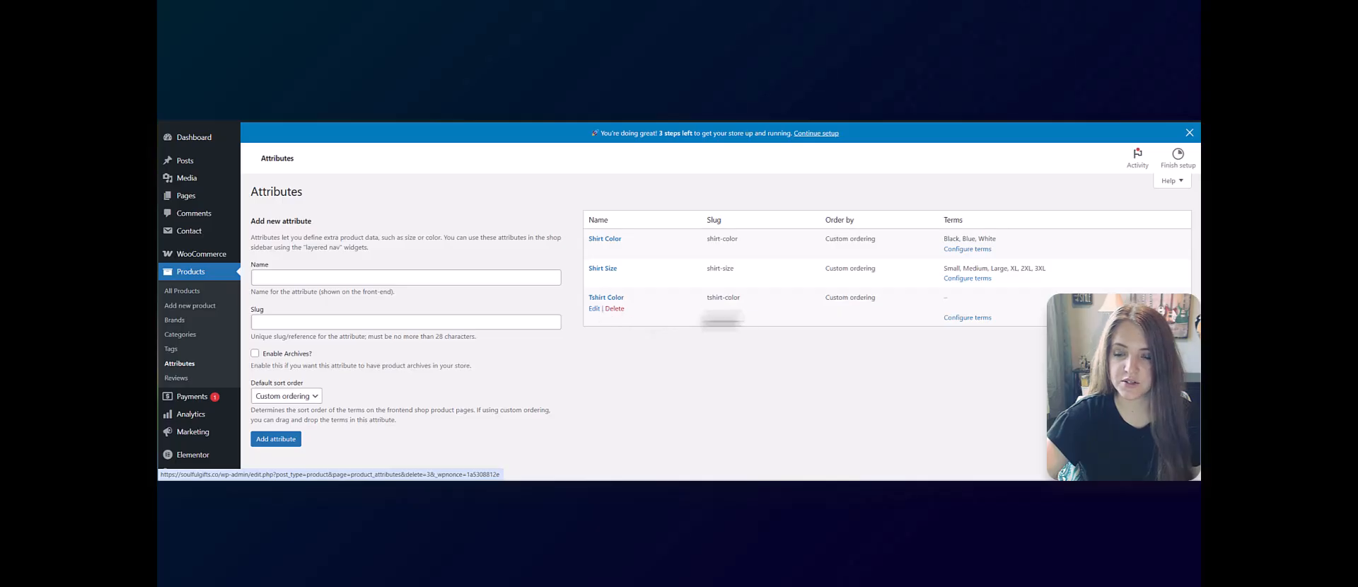
pyautogui.click(966, 319)
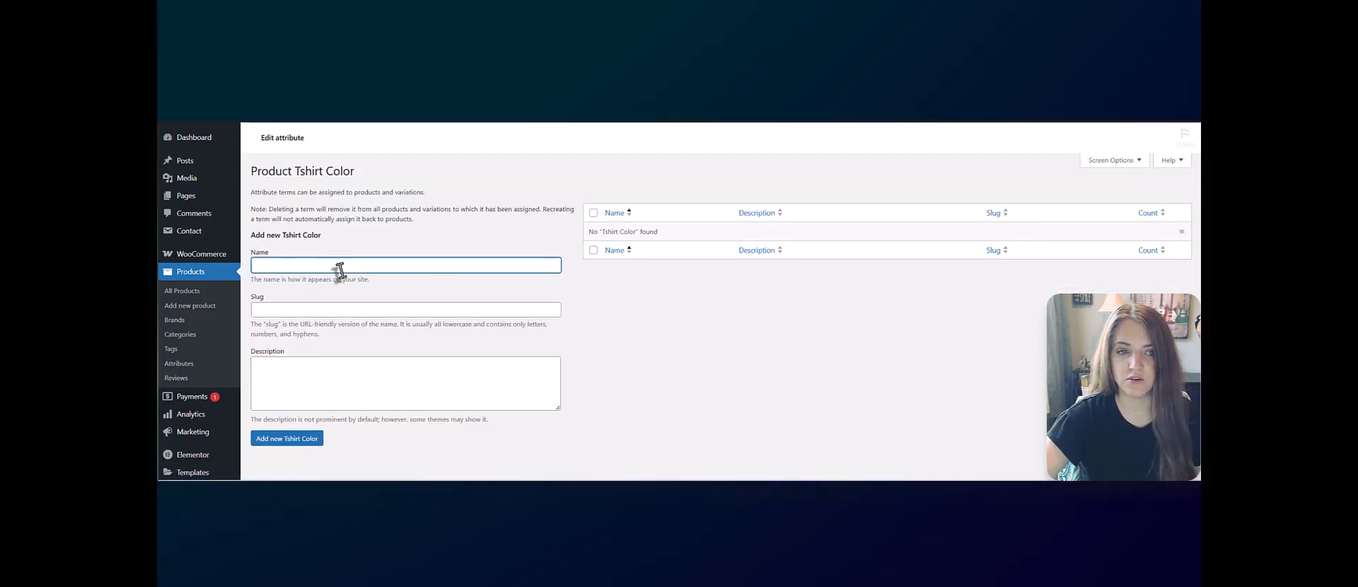
pyautogui.write('White')
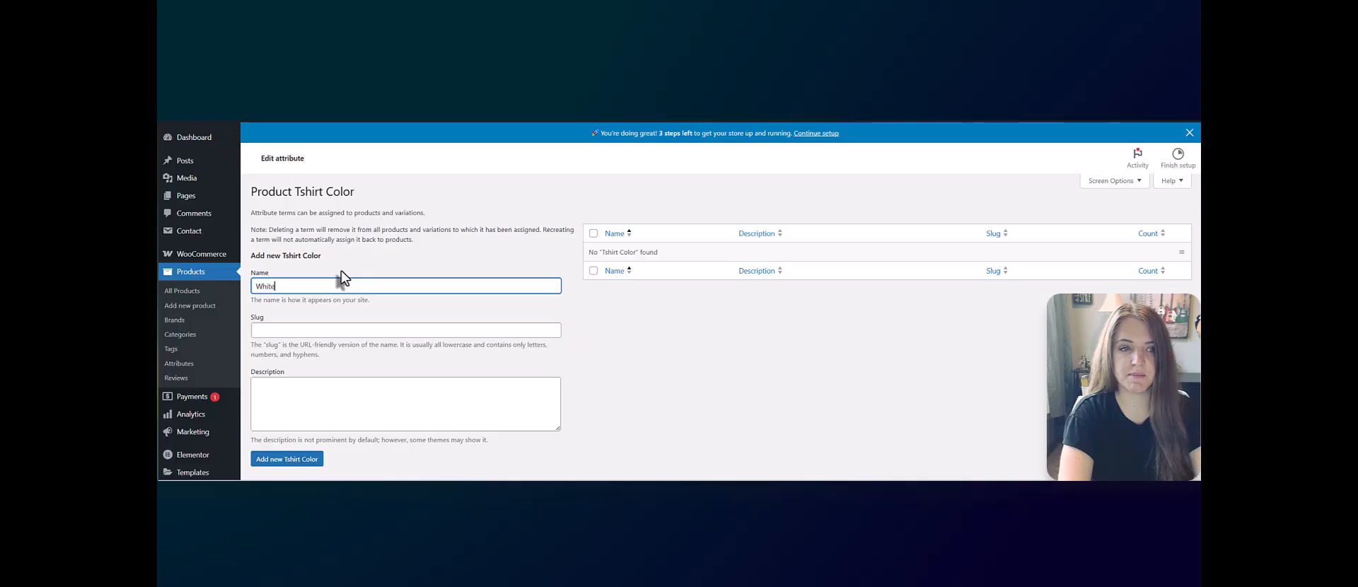
pyautogui.press('Return')
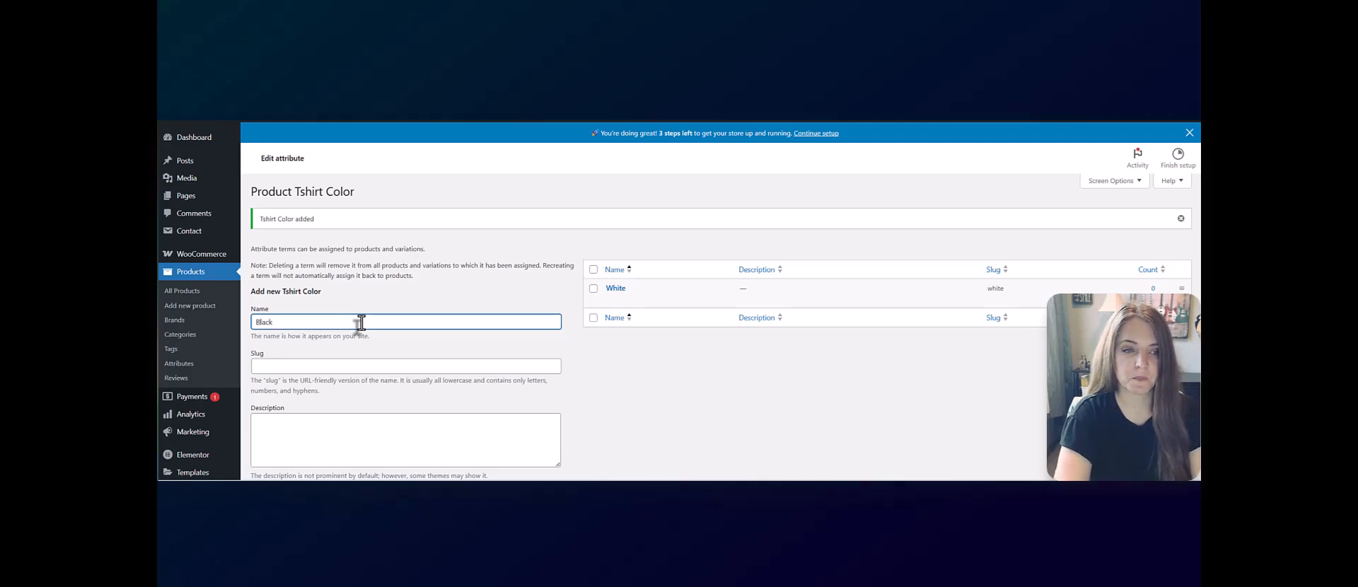
pyautogui.press('Return')
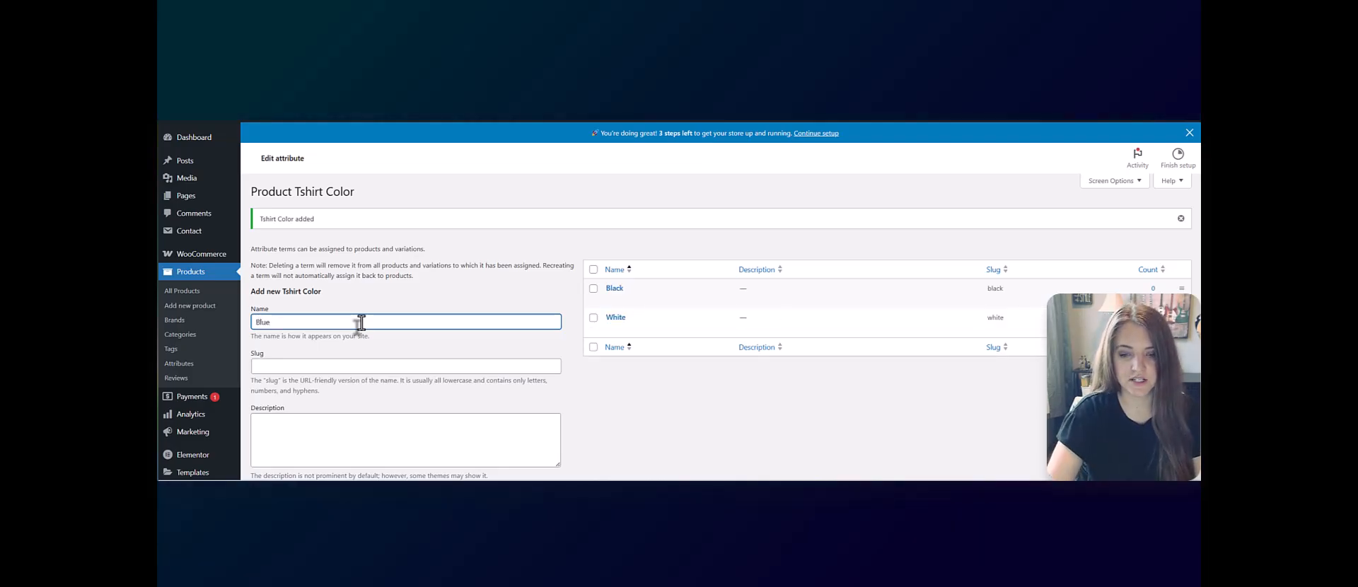
pyautogui.write('Blue')
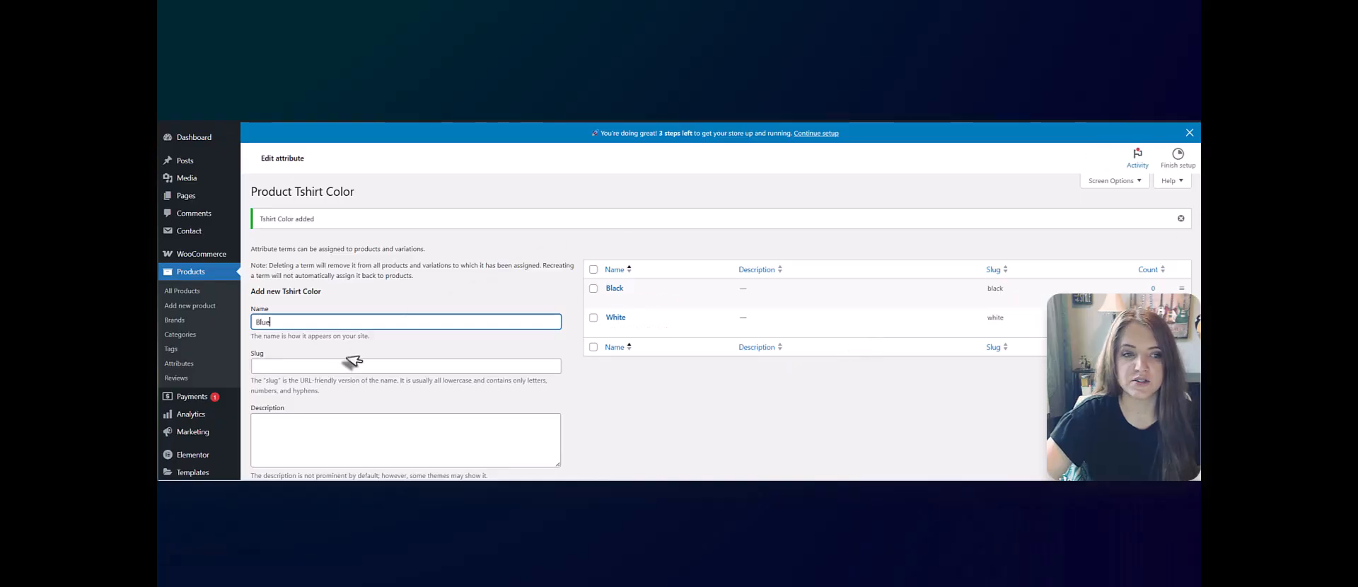
pyautogui.press('Return')
# Step: Check the attribute list and reopen the Feeling Witchy Halloween Goose Shirt draft for editing at its product data
pyautogui.click(180, 363)
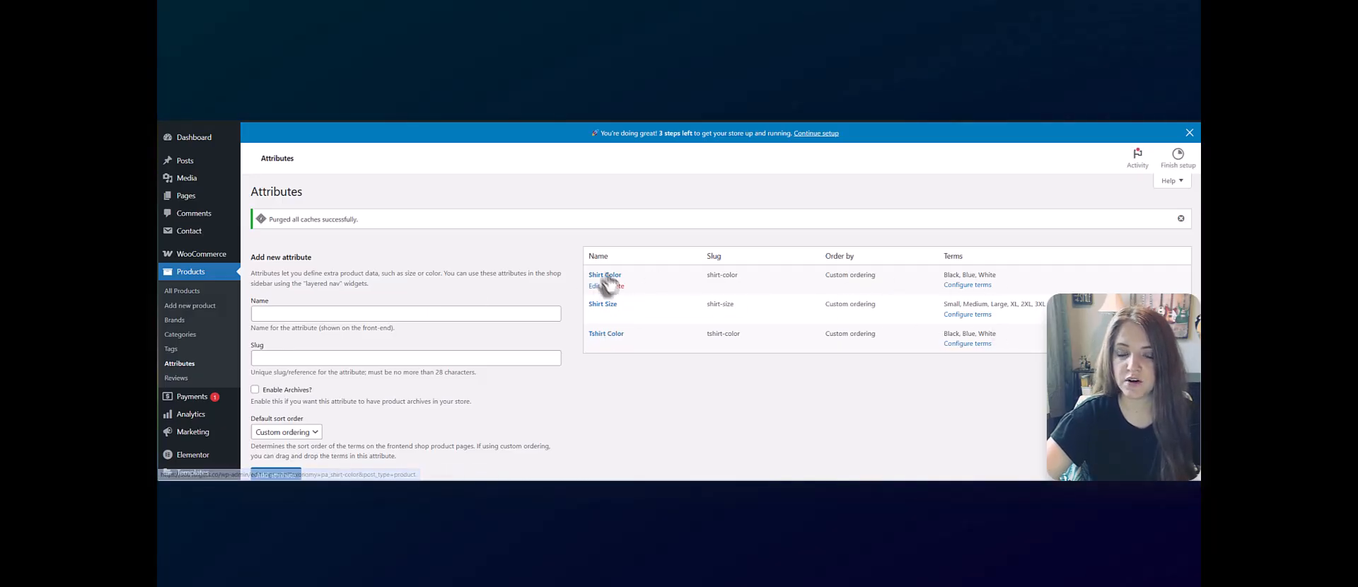
pyautogui.click(191, 290)
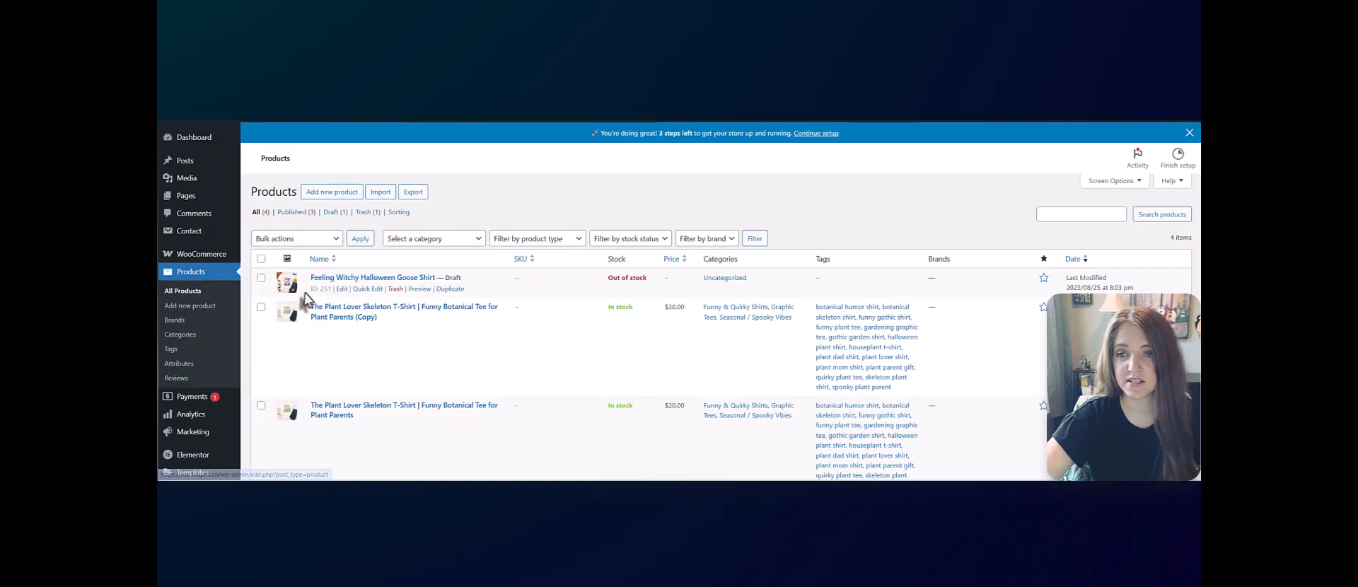
pyautogui.click(342, 289)
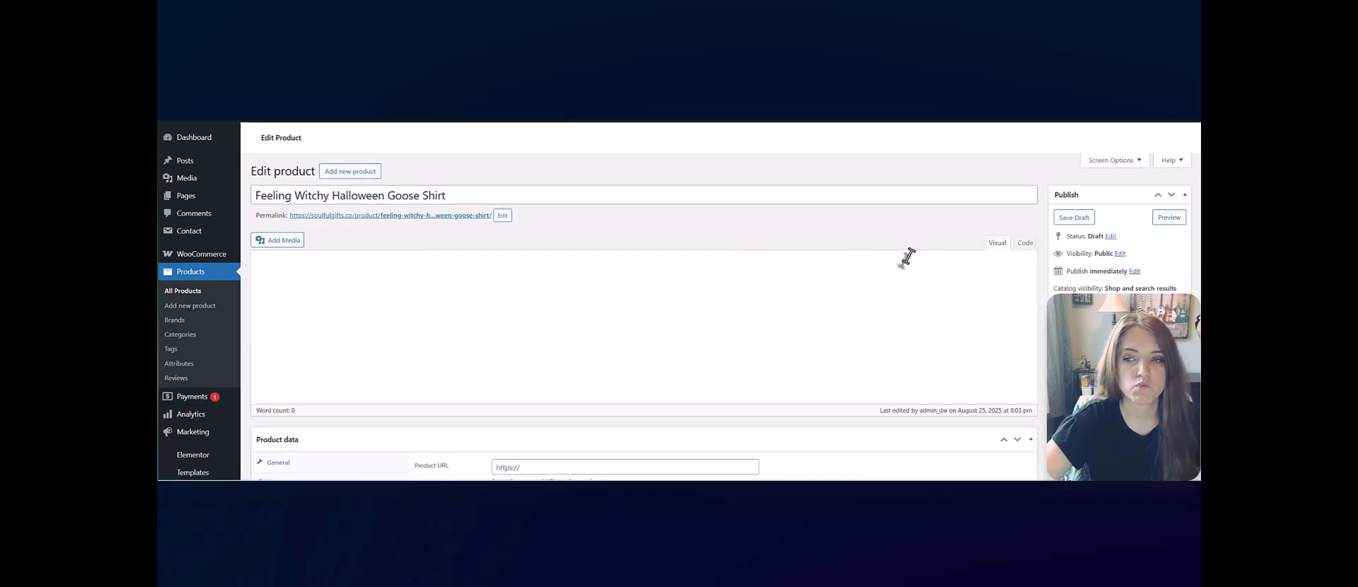
pyautogui.scroll(-5, 845, 265)
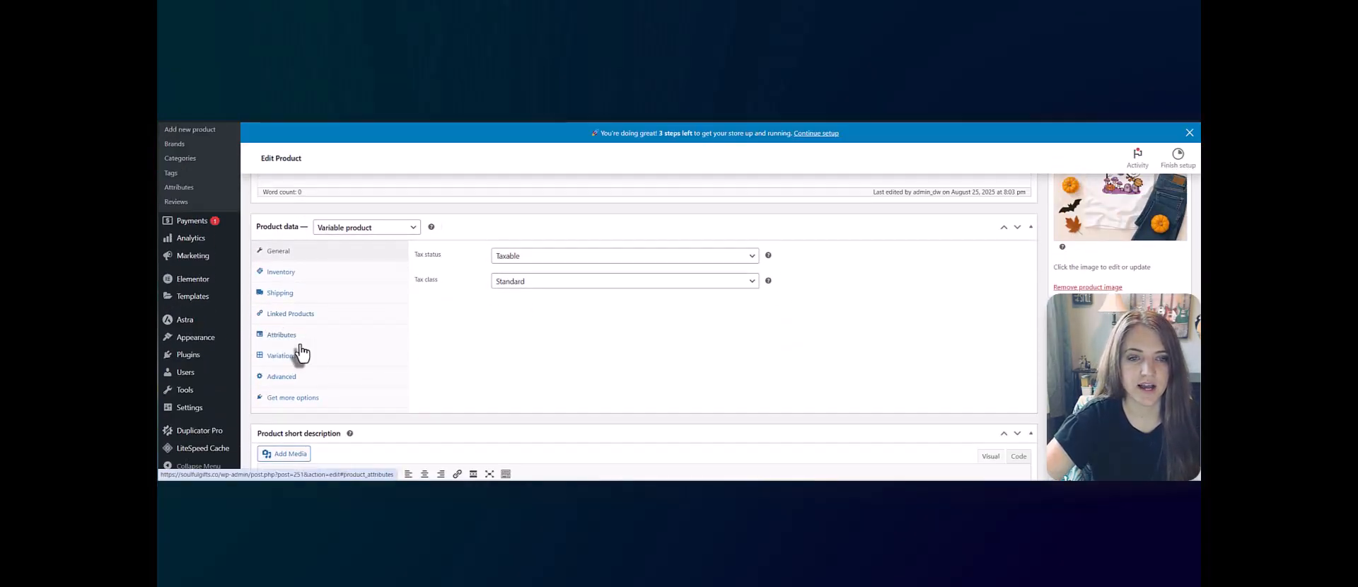
# Step: Add the existing Shirt Color attribute to the product with all its values: Black, Blue and White
pyautogui.click(285, 339)
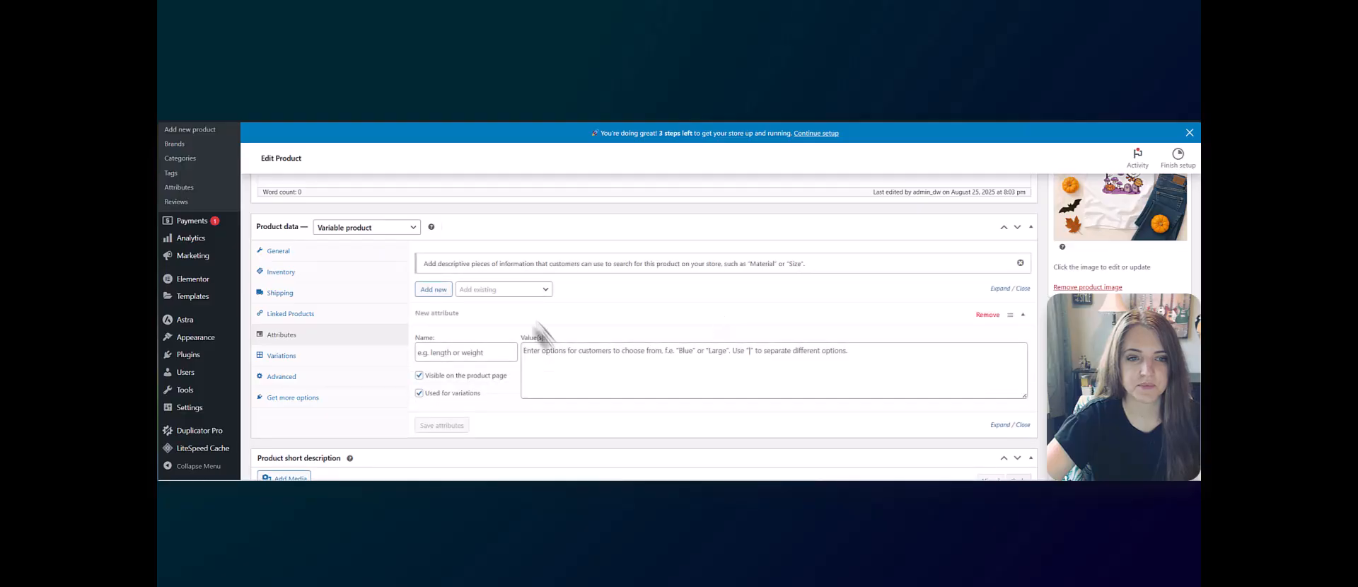
pyautogui.click(508, 290)
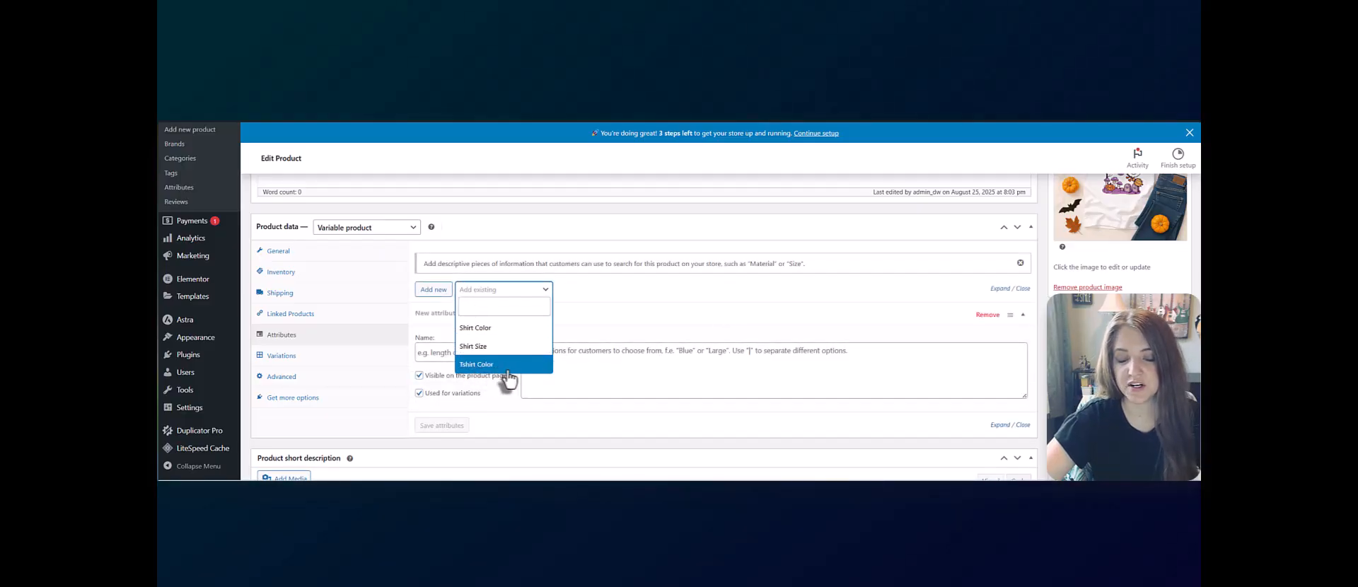
pyautogui.click(484, 330)
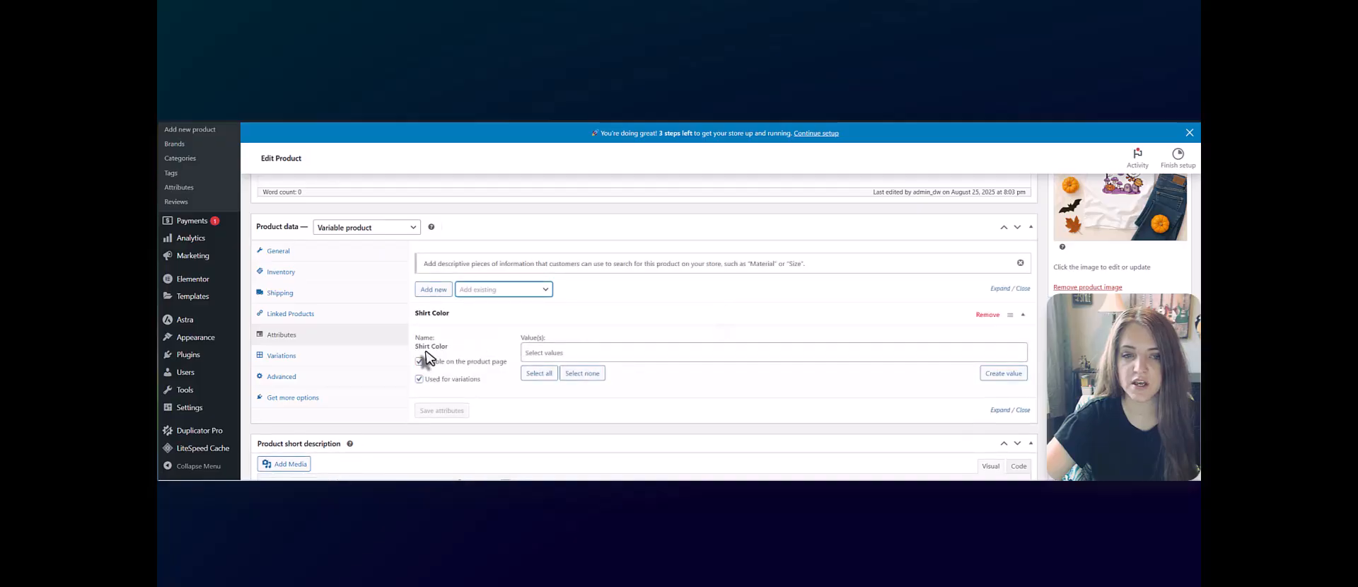
pyautogui.click(537, 374)
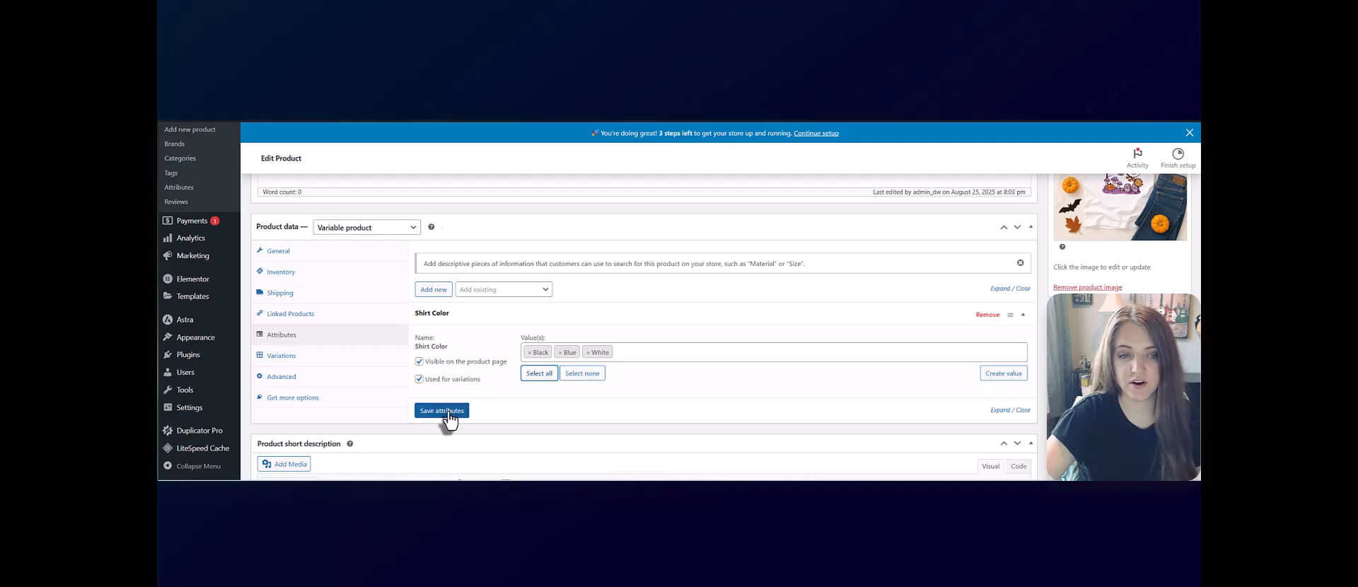
# Step: Add the existing Shirt Size attribute with all its values, Small to 3XL, and save the product's attributes
pyautogui.click(498, 301)
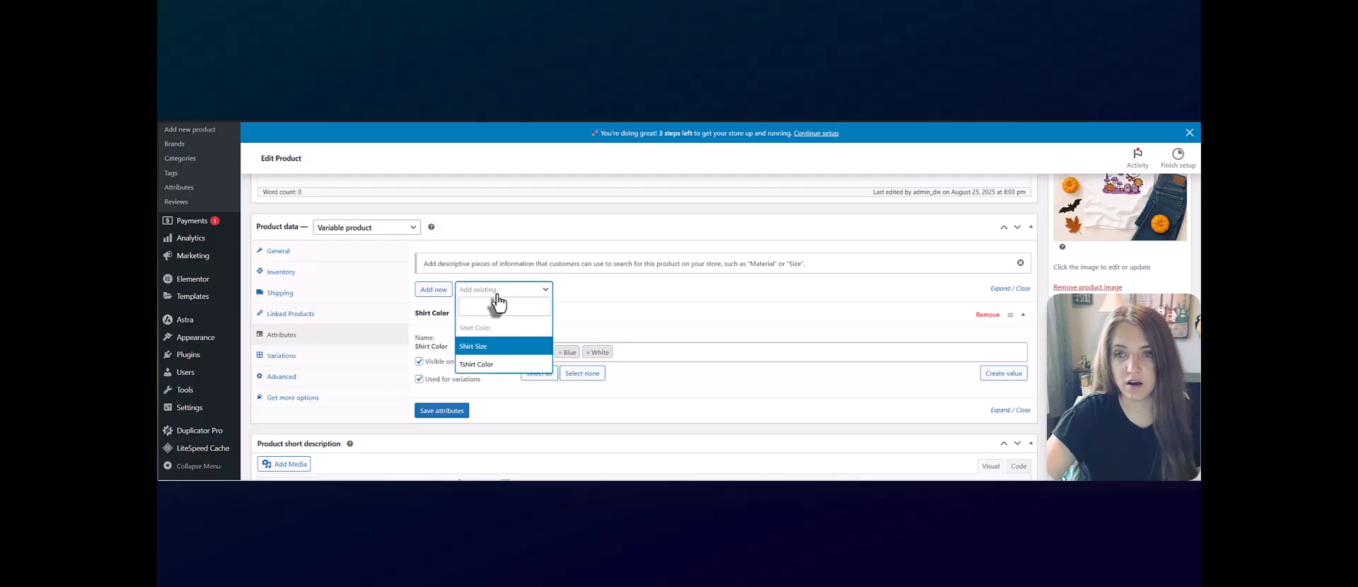
pyautogui.click(482, 351)
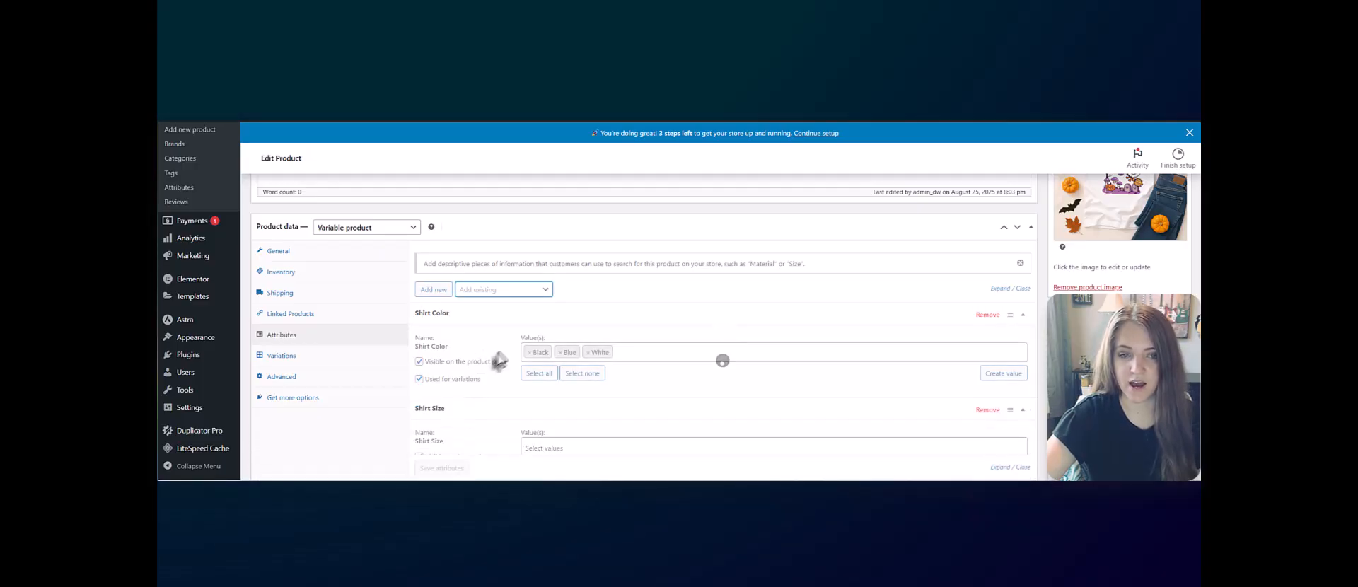
pyautogui.scroll(-2, 412, 399)
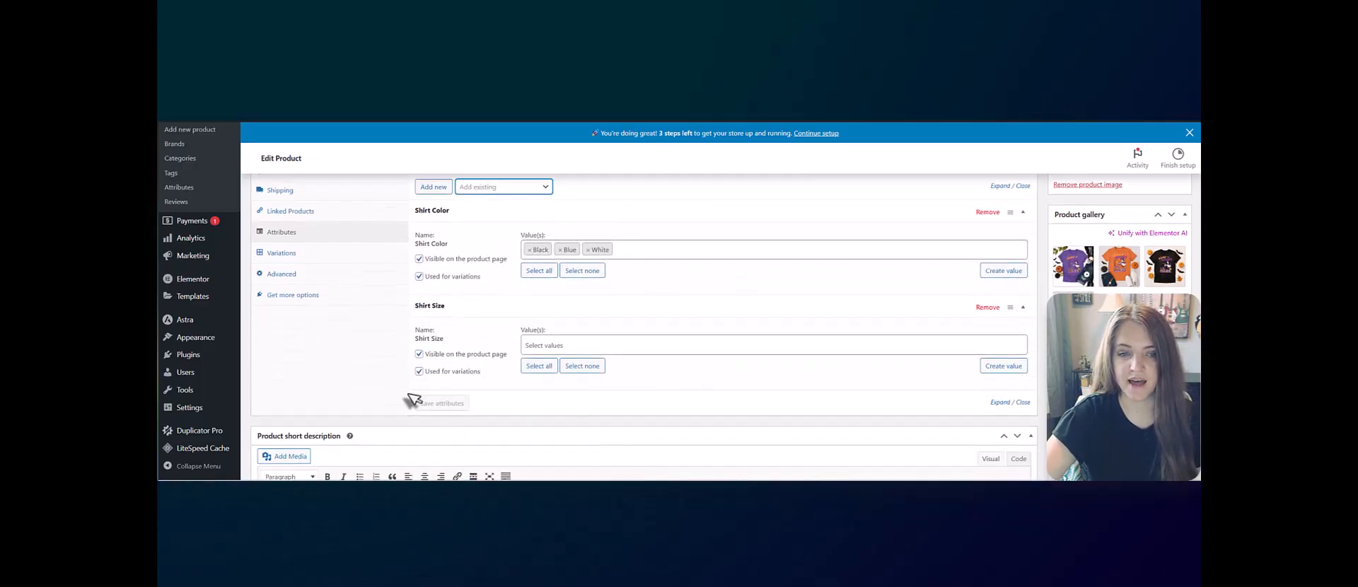
pyautogui.click(538, 366)
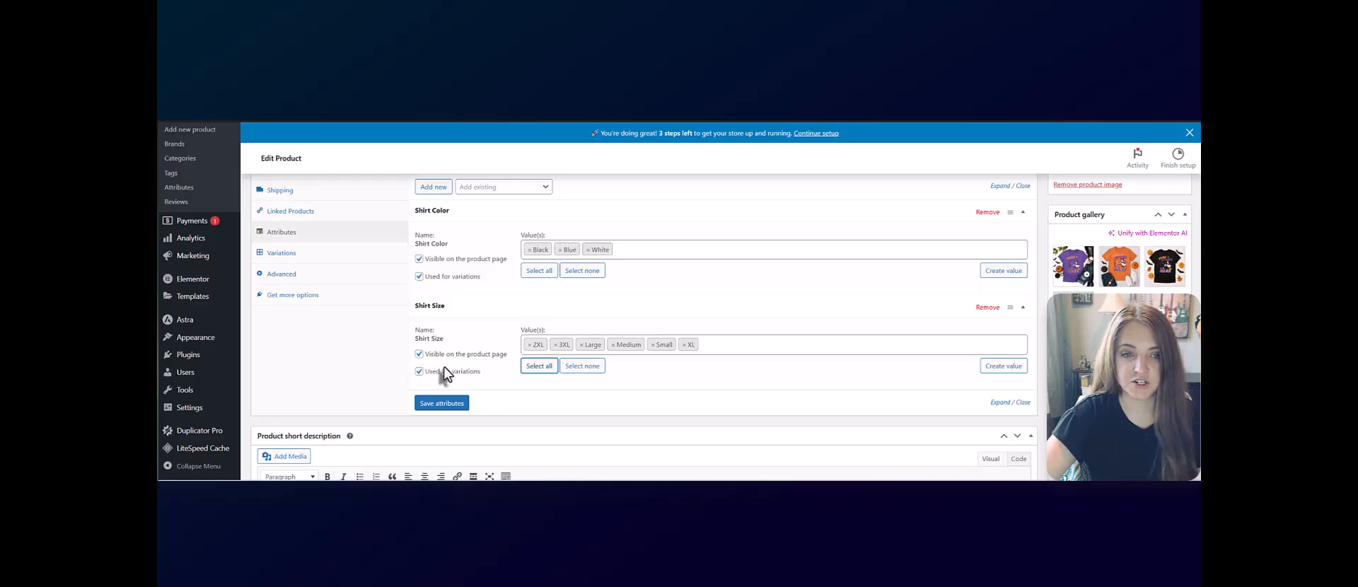
pyautogui.click(444, 403)
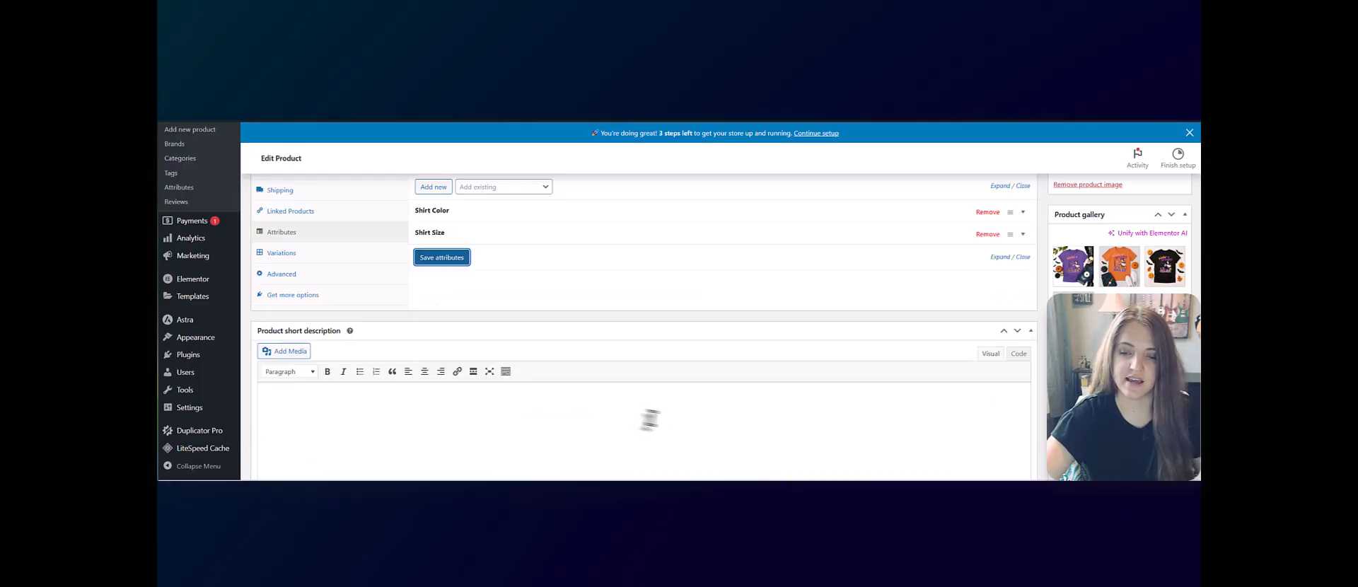
# Step: Generate variations for every combination of shirt color and size and look through the resulting list
pyautogui.scroll(2, 770, 325)
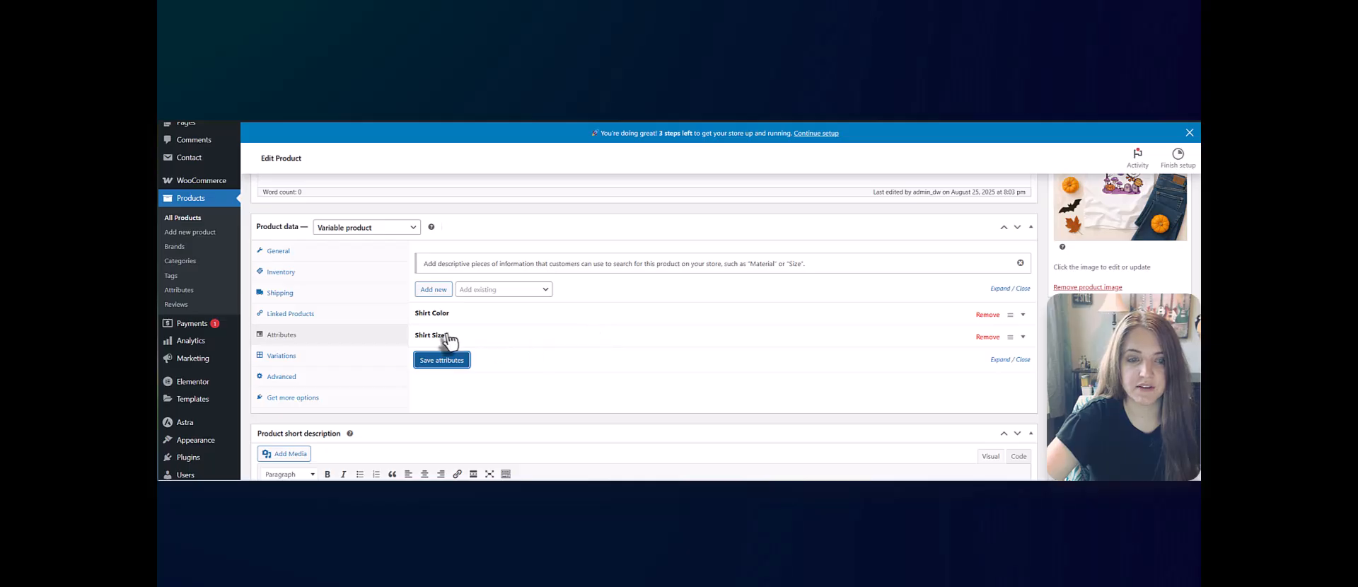
pyautogui.click(283, 358)
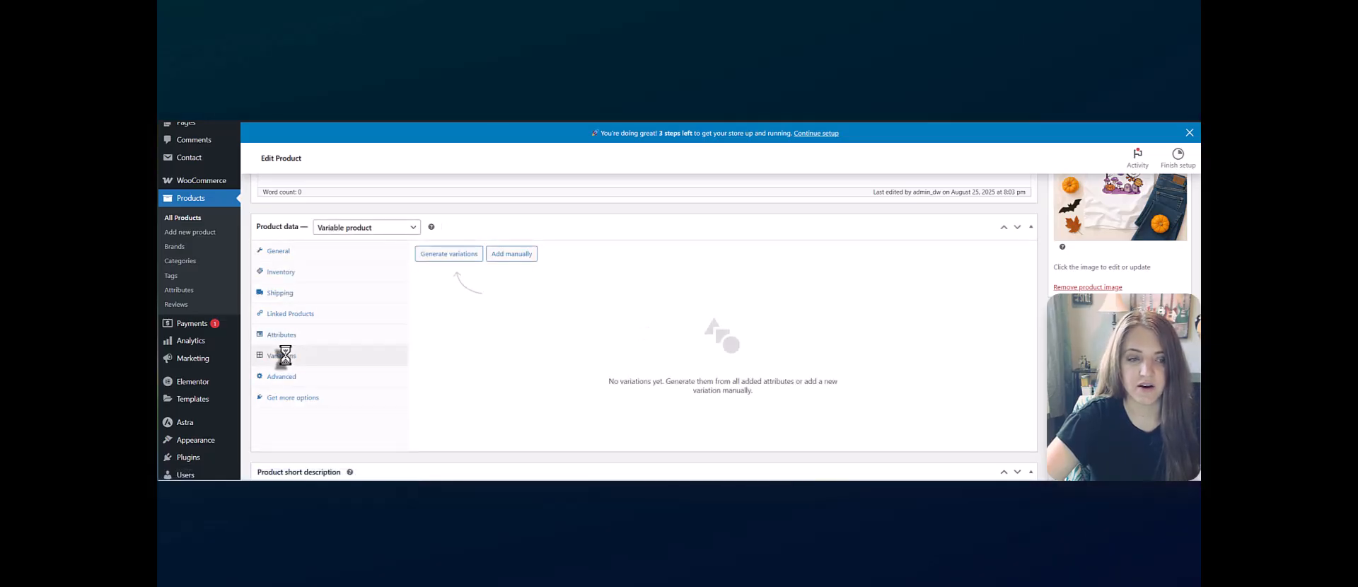
pyautogui.click(461, 267)
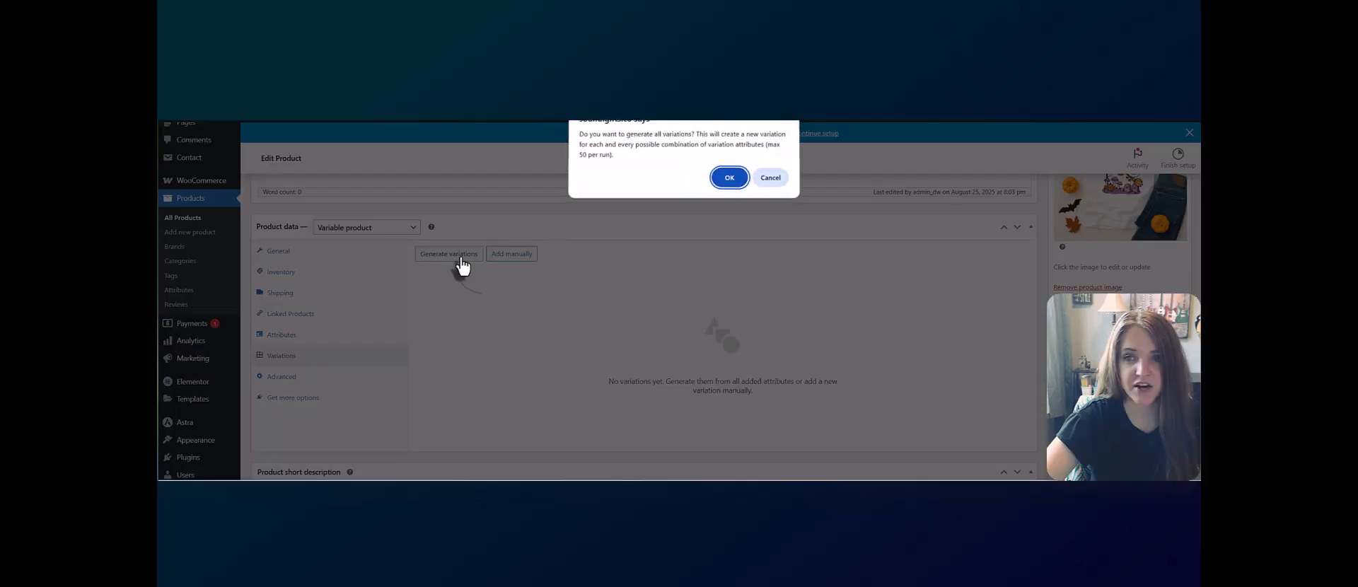
pyautogui.click(733, 185)
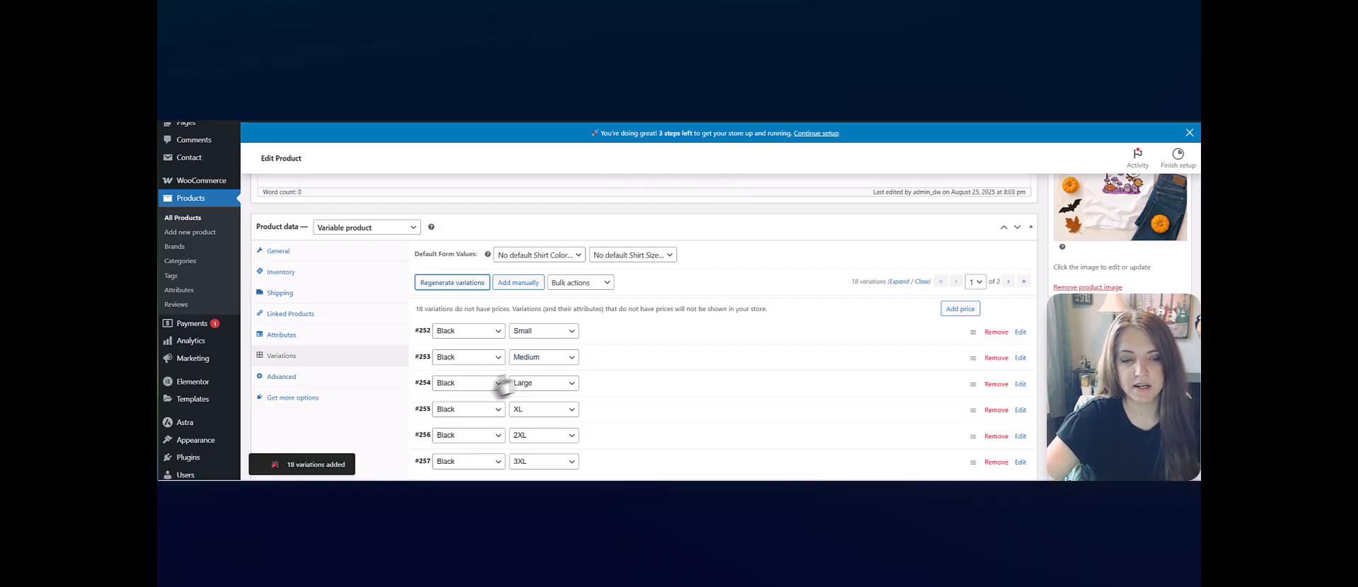
pyautogui.scroll(-3, 625, 387)
pyautogui.scroll(-5, 654, 312)
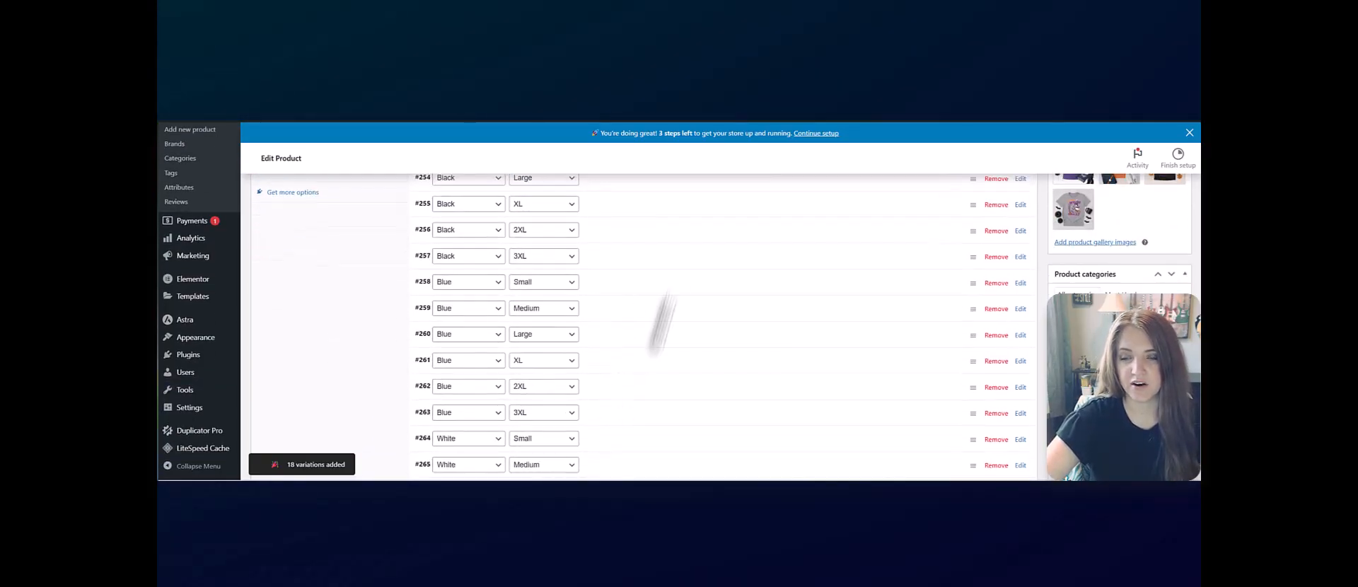
pyautogui.scroll(5, 703, 386)
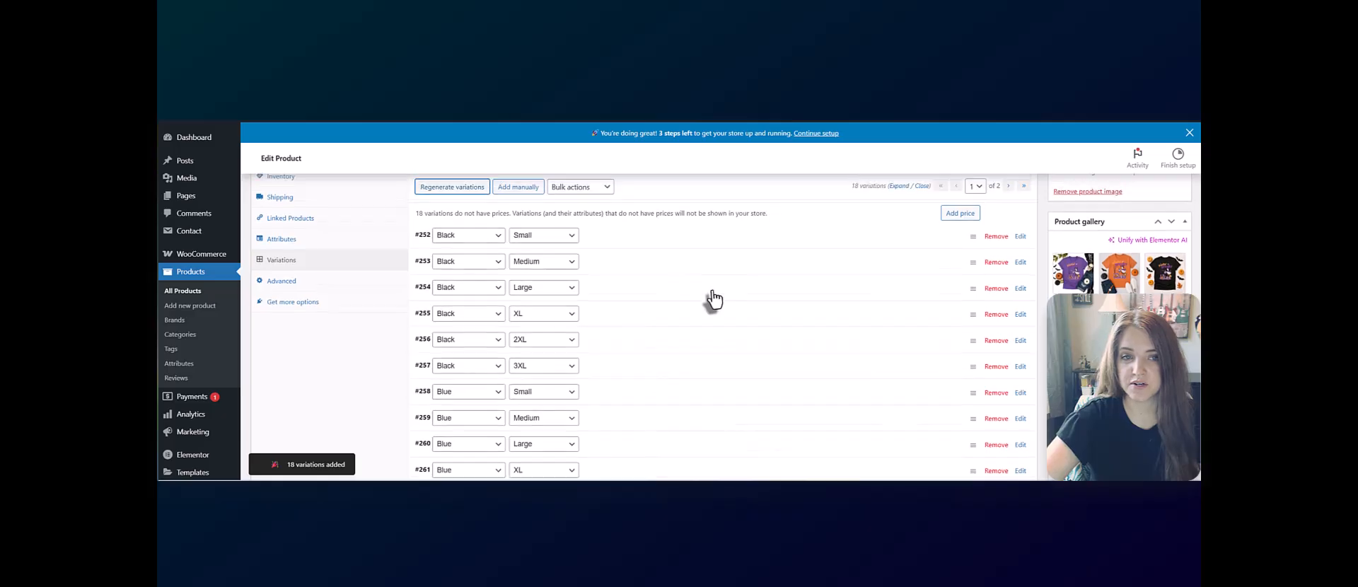
pyautogui.scroll(3, 710, 302)
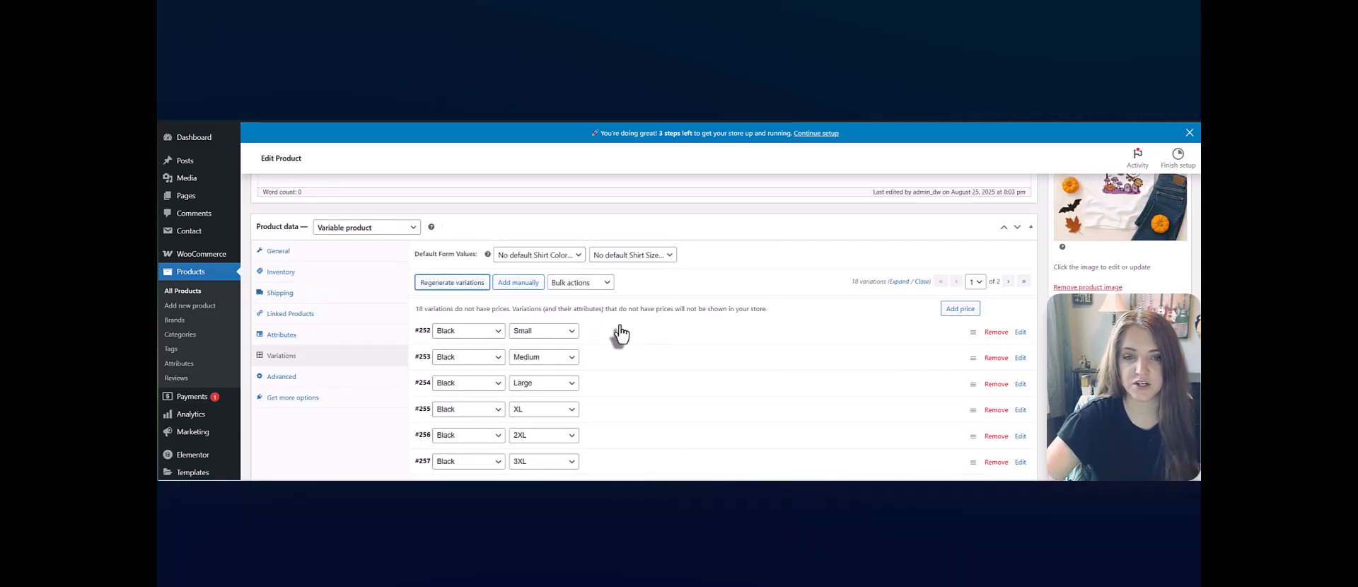
# Step: Set the regular price of all variations to 20 with a bulk action
pyautogui.click(598, 295)
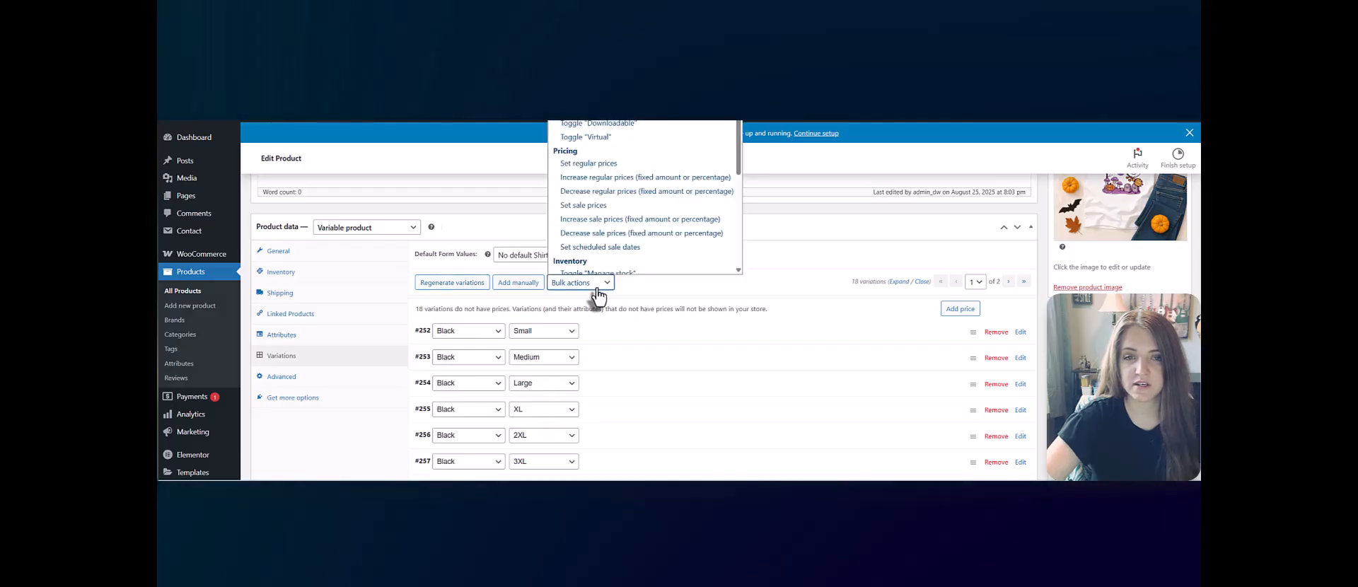
pyautogui.click(582, 157)
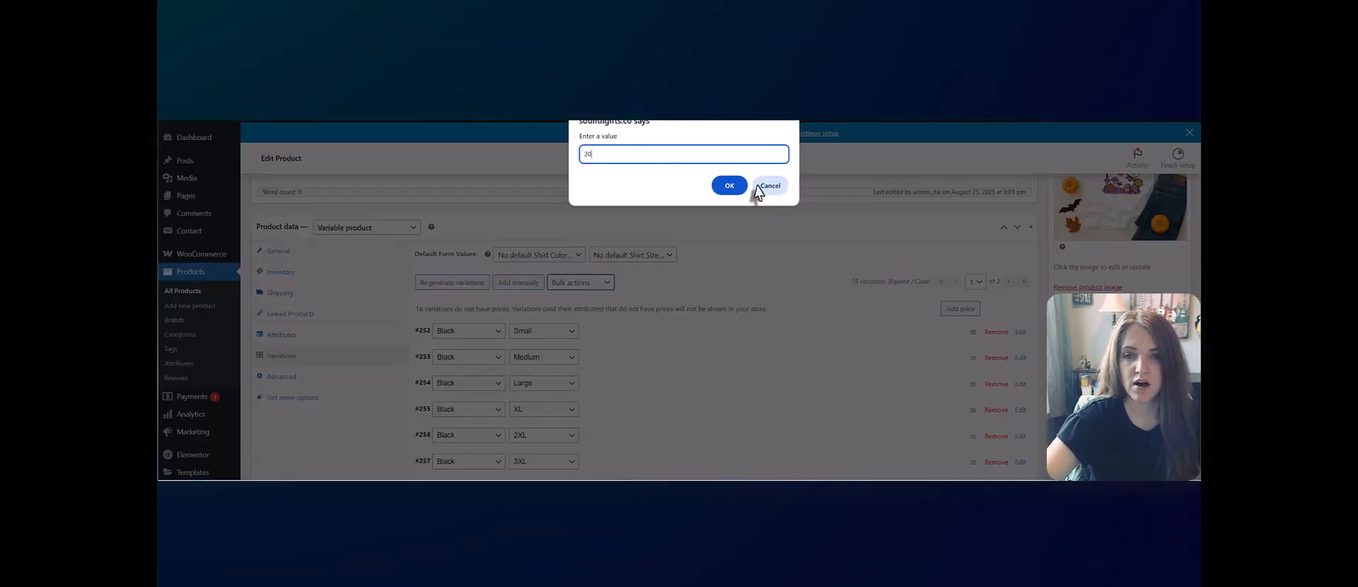
pyautogui.click(729, 185)
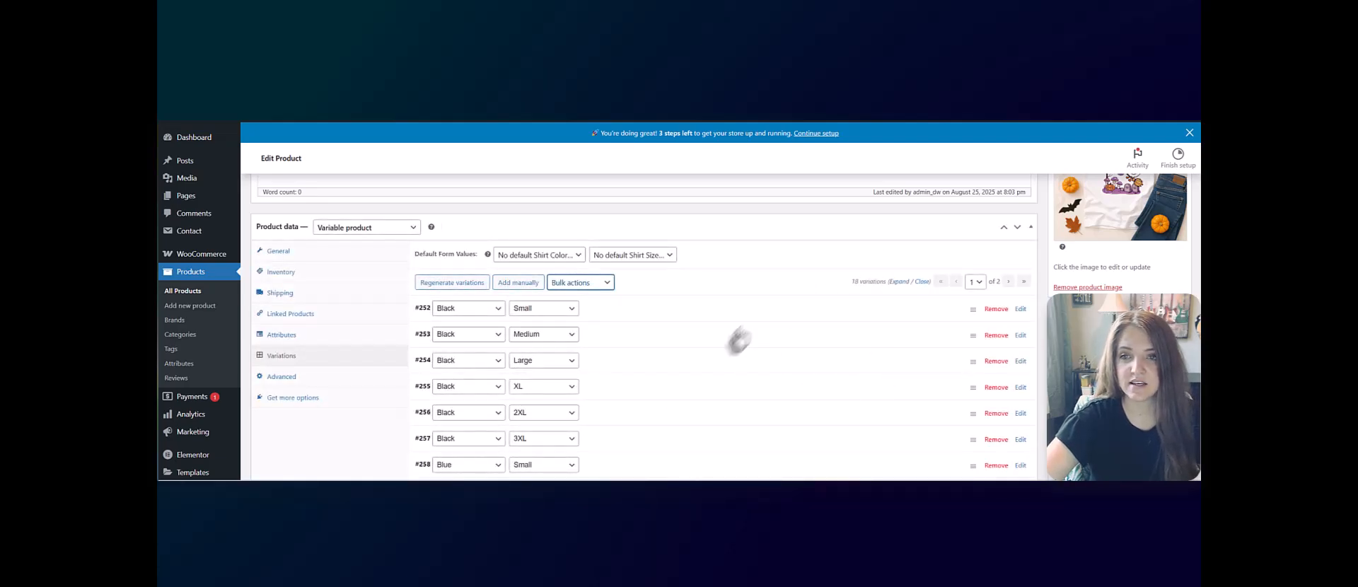
# Step: Expand the Black 2XL variation and select its regular price
pyautogui.scroll(-1, 700, 403)
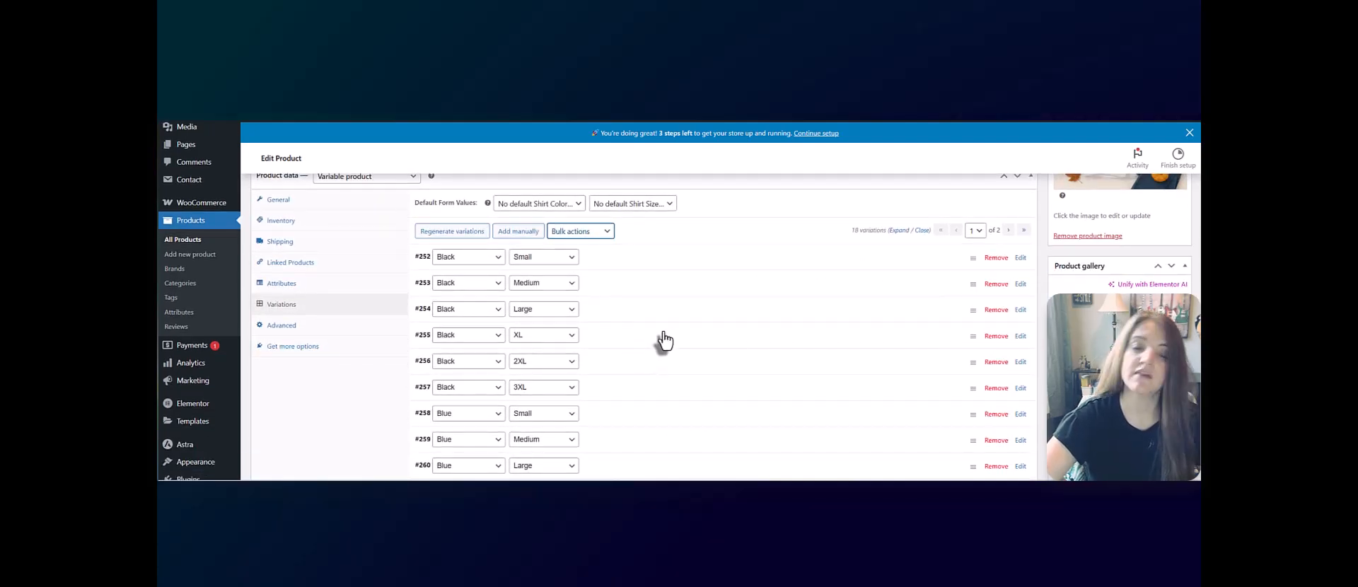
pyautogui.click(548, 371)
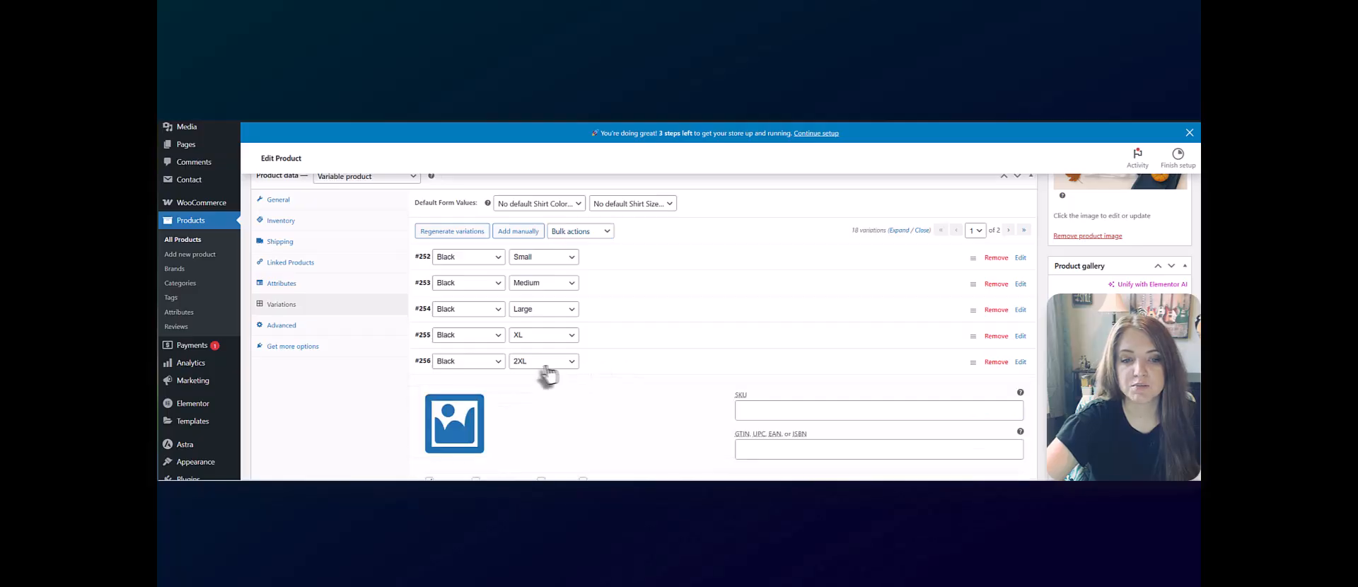
pyautogui.scroll(-2, 665, 382)
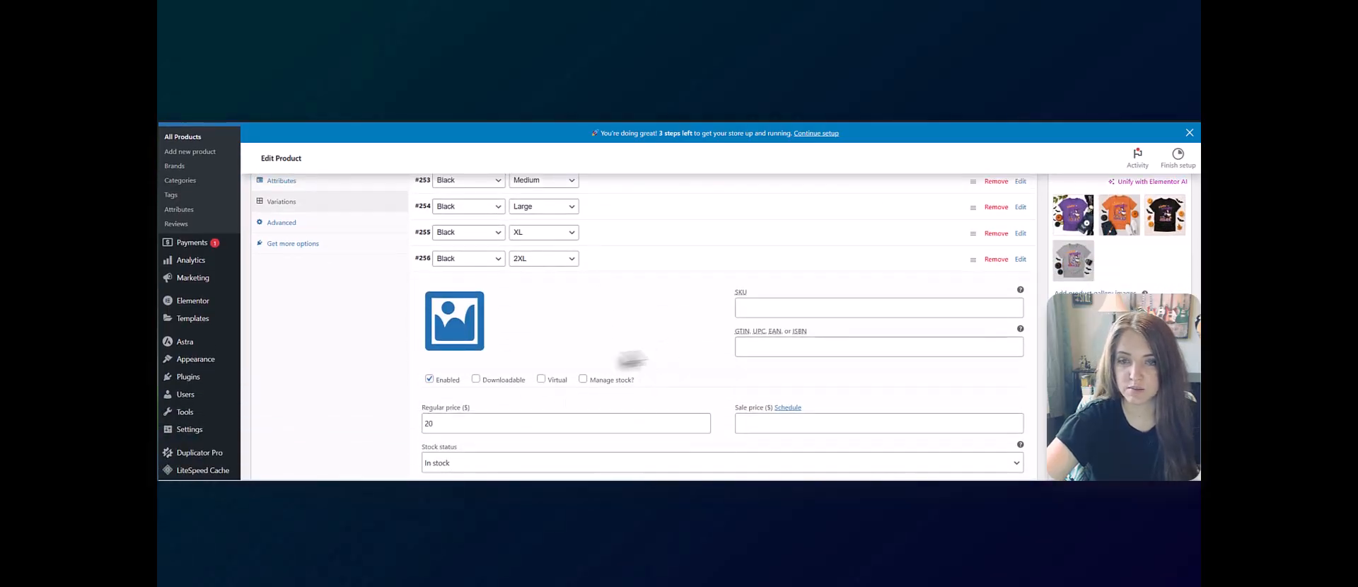
pyautogui.click(443, 423)
pyautogui.click(639, 265)
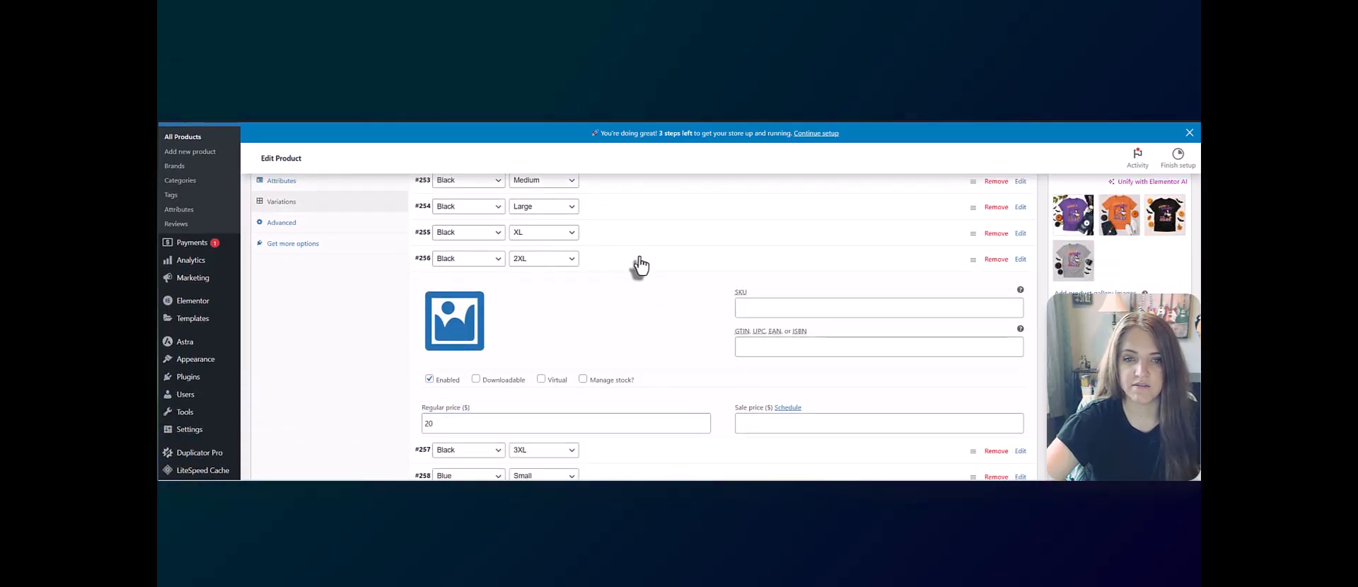
pyautogui.click(624, 267)
pyautogui.moveTo(444, 424); pyautogui.dragTo(346, 412)
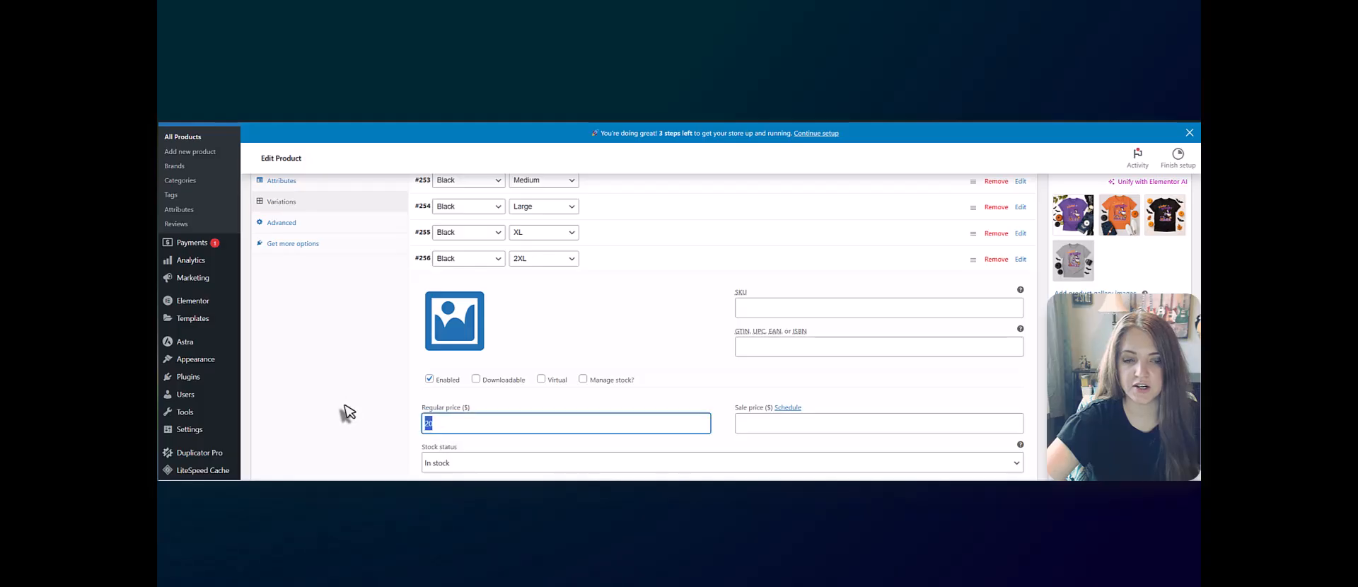
# Step: Look over the Black 2XL variation's image, price, stock, weight and dimension fields, and collapse the variation
pyautogui.scroll(2, 667, 412)
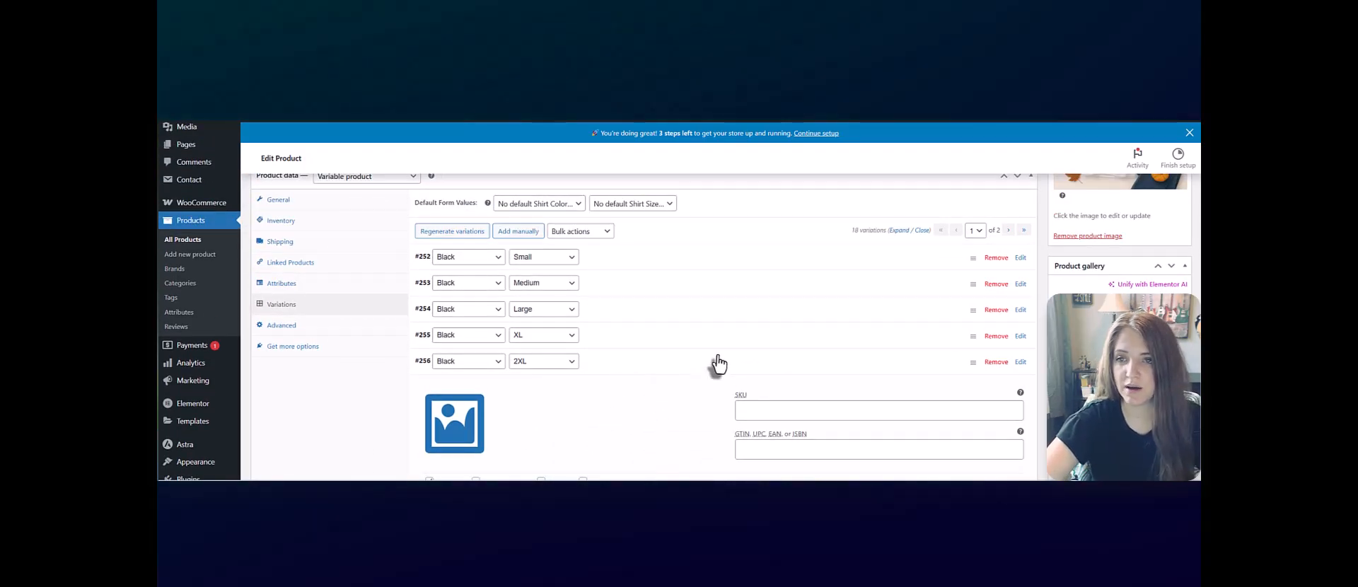
pyautogui.scroll(-2, 671, 383)
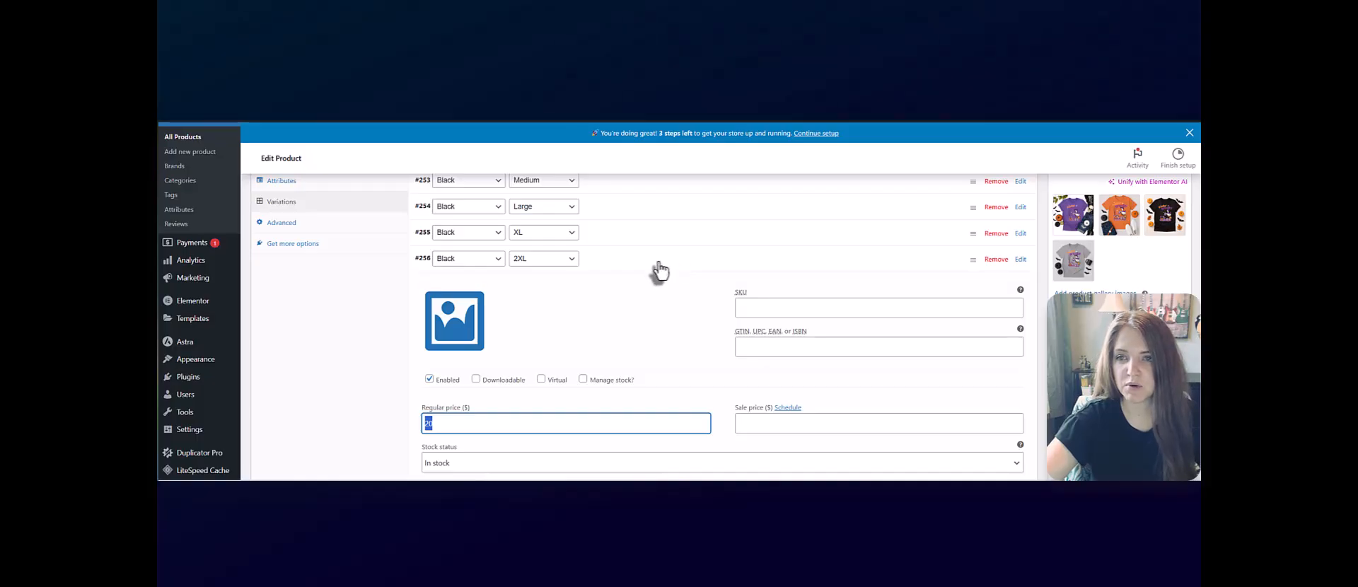
pyautogui.scroll(-2, 657, 271)
pyautogui.scroll(4, 545, 346)
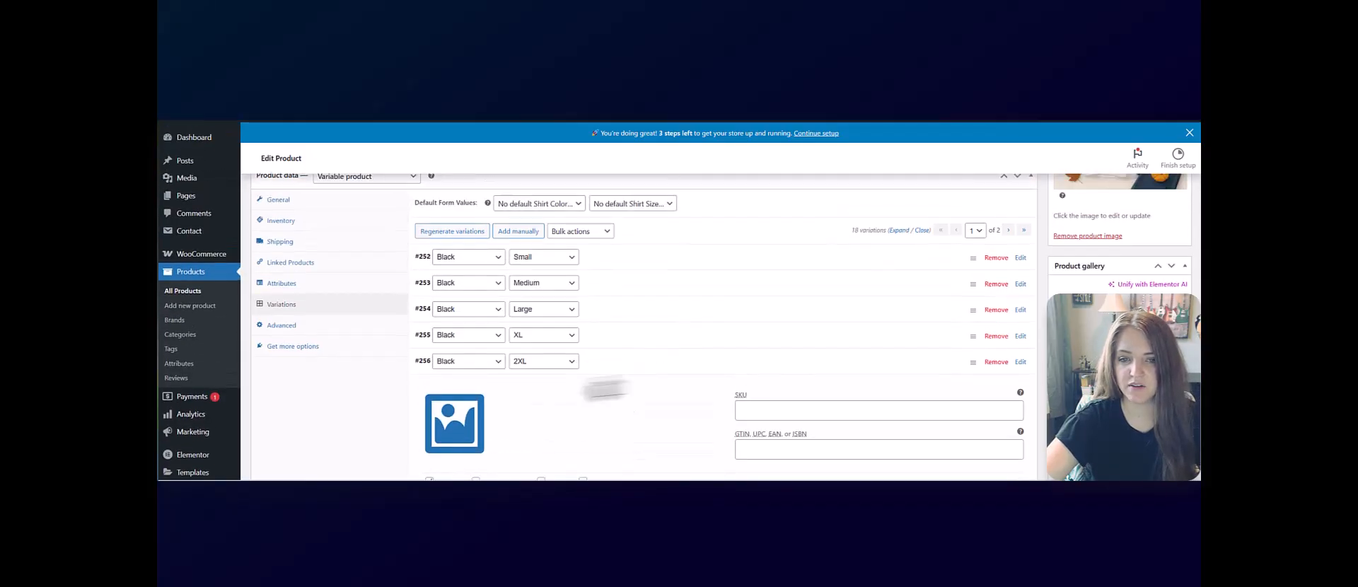
pyautogui.scroll(-2, 631, 381)
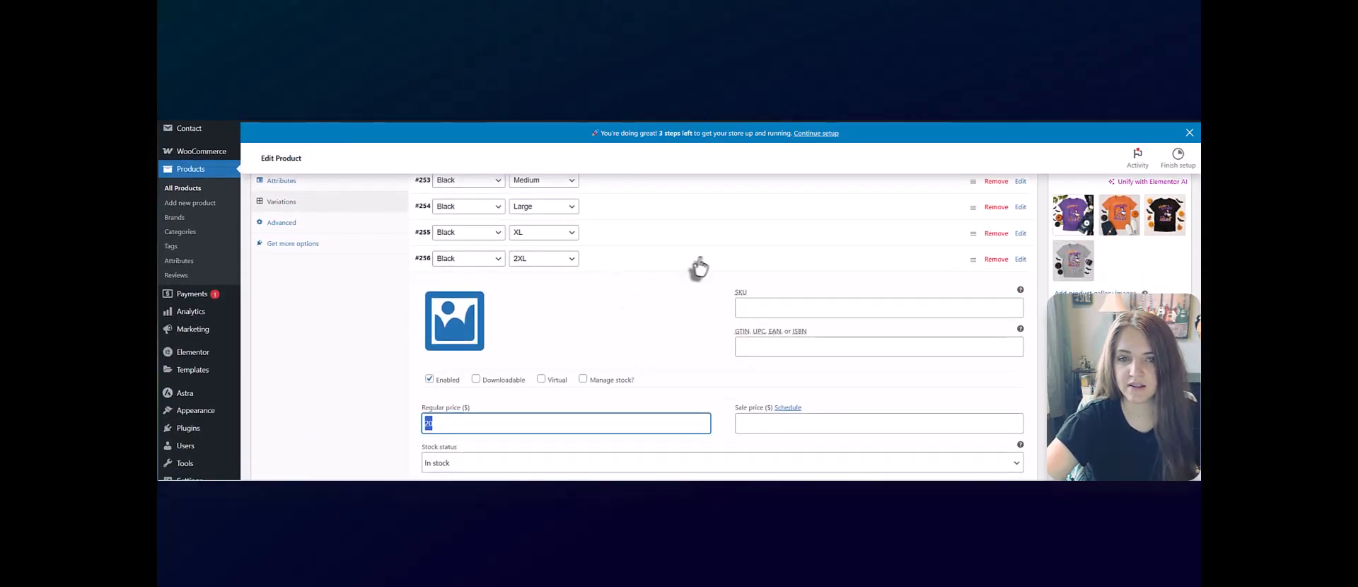
pyautogui.scroll(-1, 597, 316)
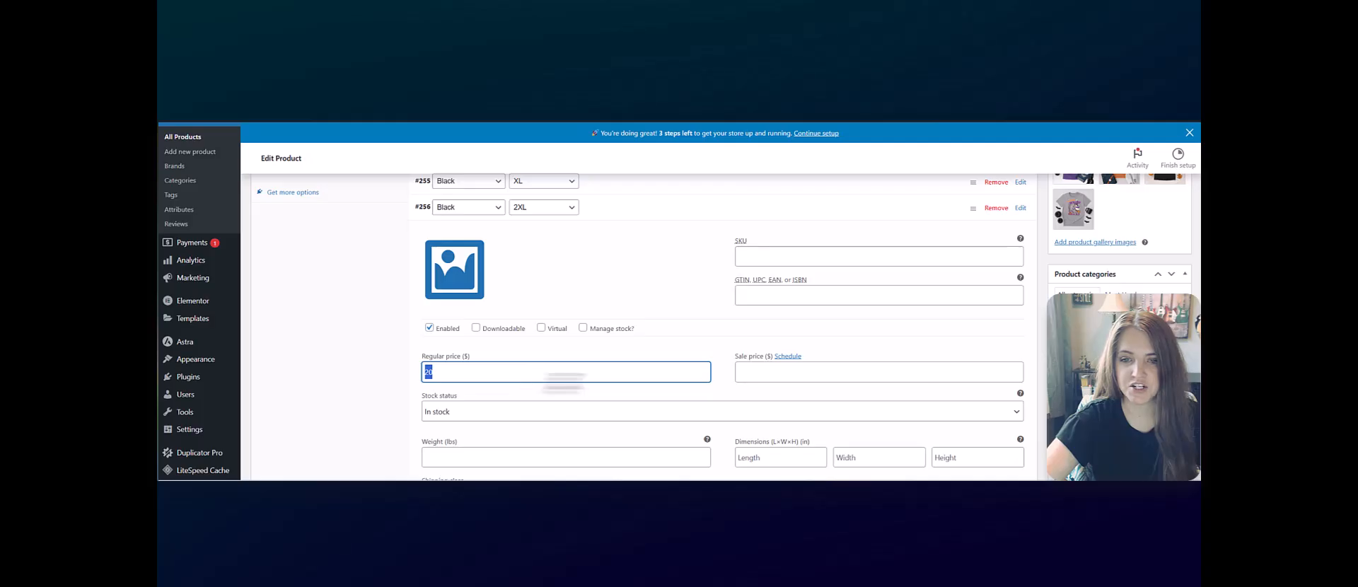
pyautogui.scroll(2, 594, 382)
pyautogui.click(631, 316)
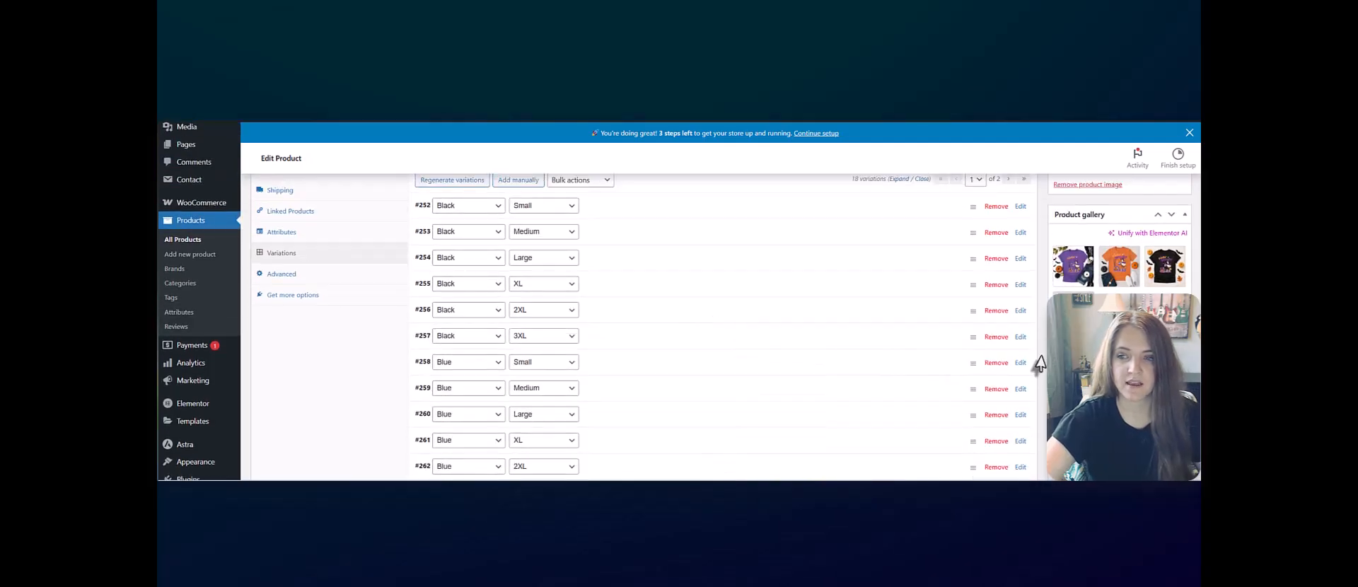
# Step: Review the product categories, open the form for a new category, and examine the product tags and brands options
pyautogui.scroll(-2, 1039, 363)
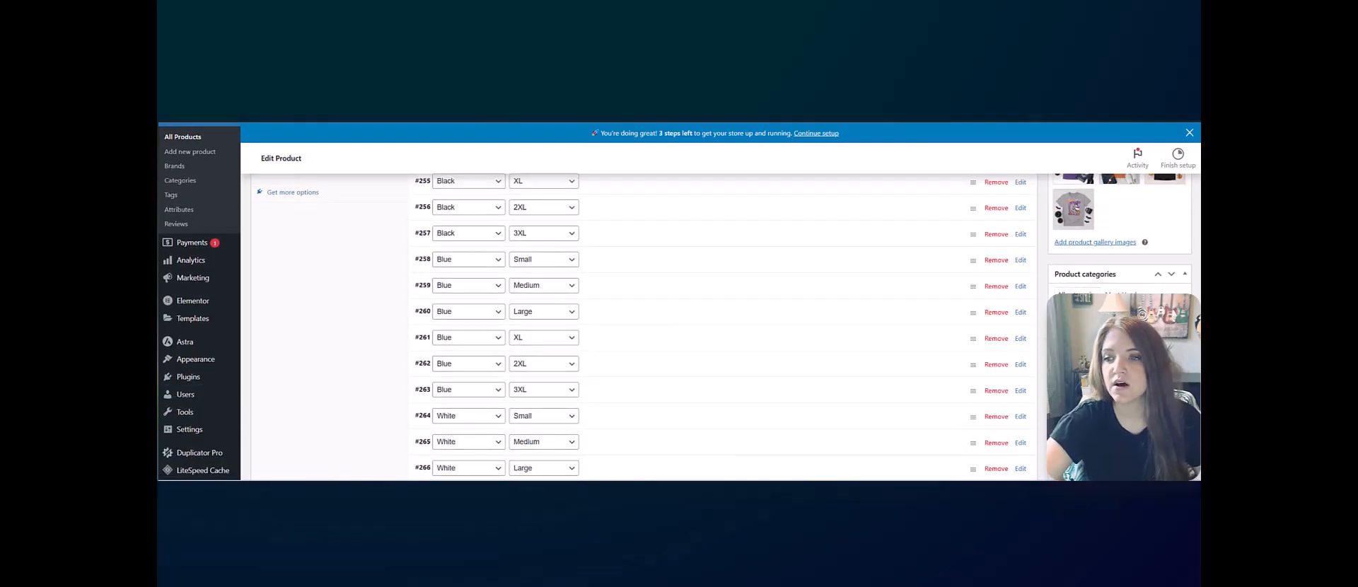
pyautogui.scroll(-1, 1078, 230)
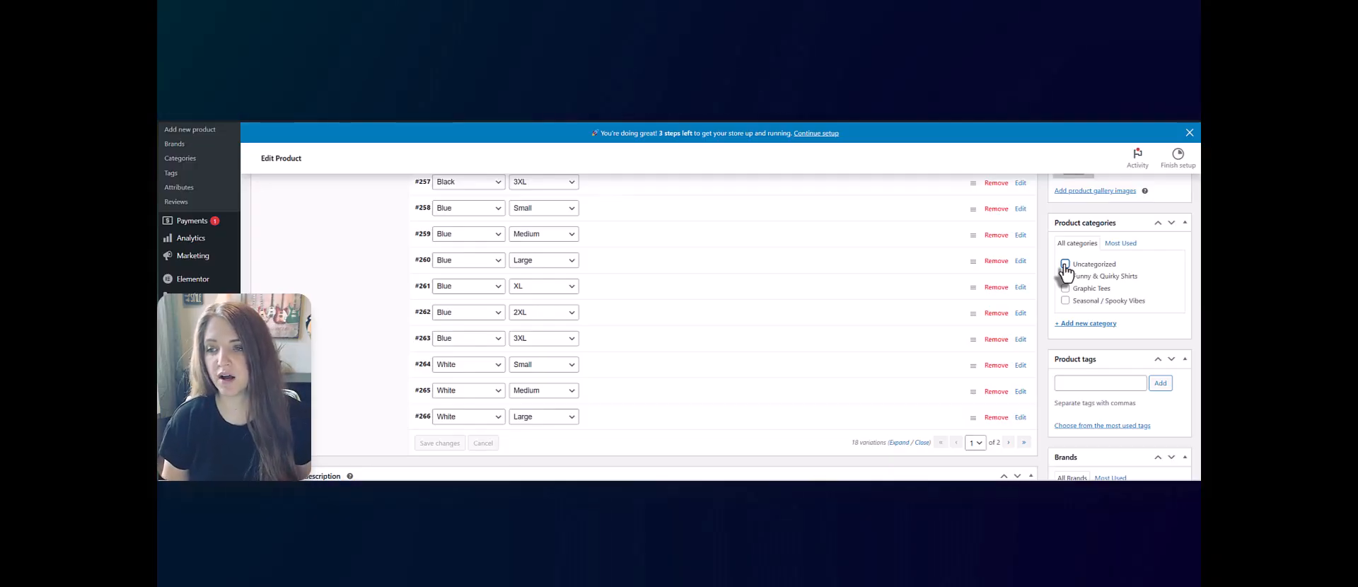
pyautogui.click(1090, 324)
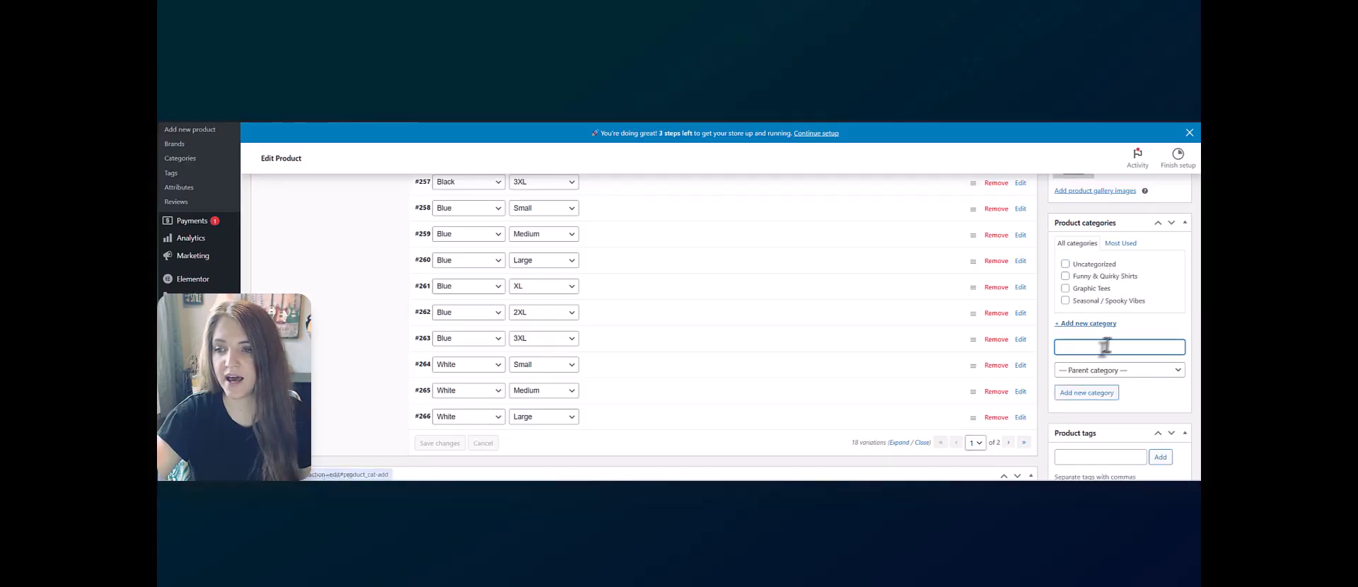
pyautogui.click(1139, 418)
pyautogui.scroll(-2, 1139, 419)
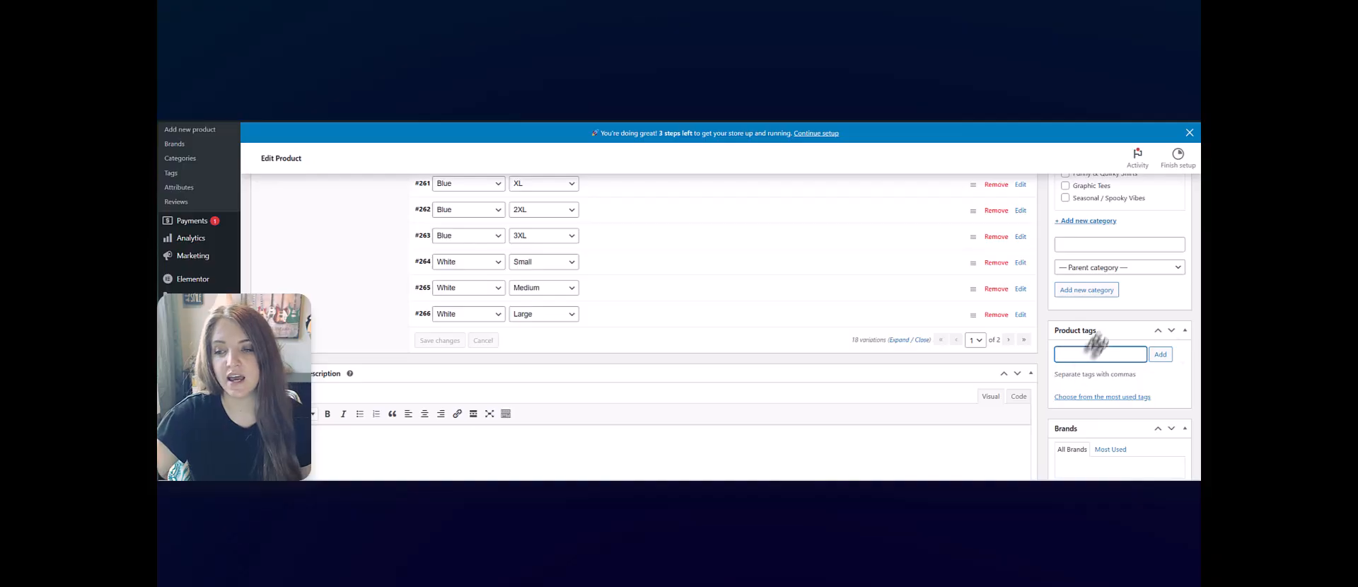
pyautogui.scroll(-1, 1108, 349)
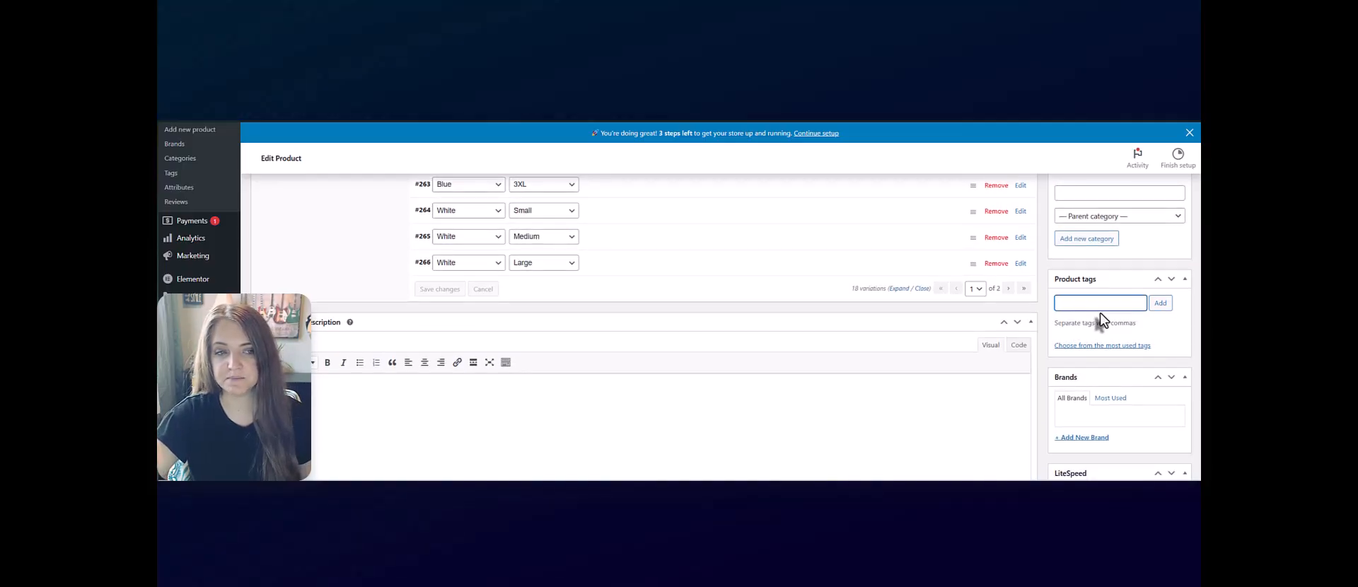
# Step: Look over the product short description editor, the remaining side options and the variations list on the product edit page
pyautogui.scroll(-1, 888, 412)
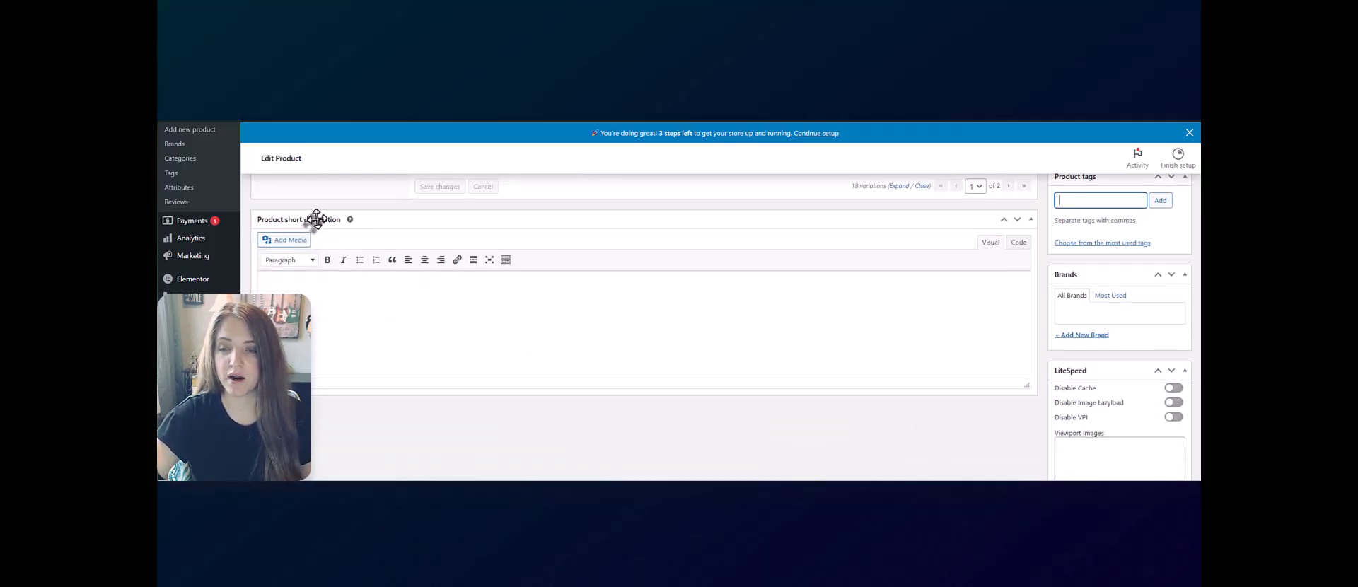
pyautogui.click(345, 300)
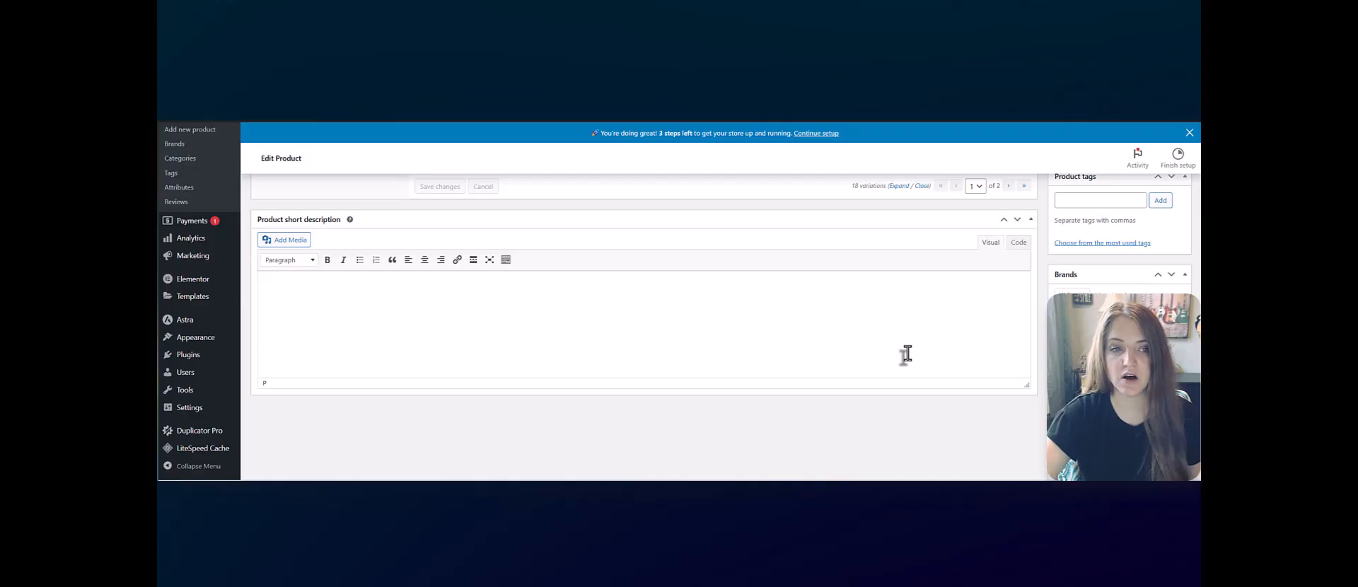
pyautogui.scroll(-1, 910, 354)
pyautogui.scroll(3, 906, 349)
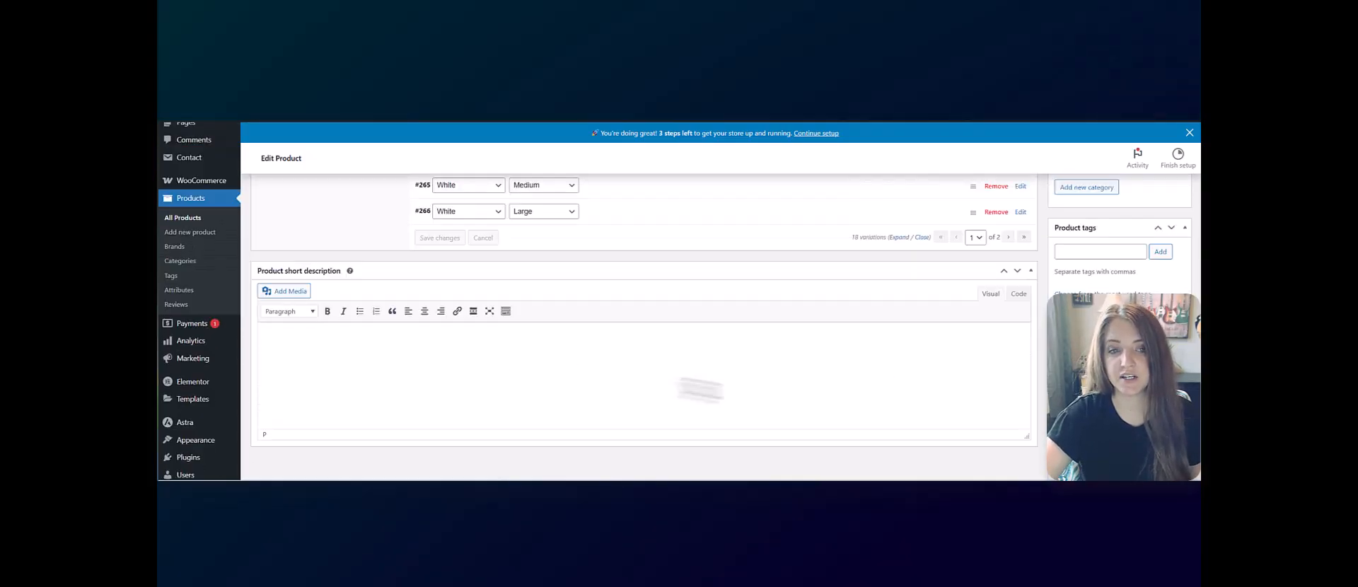
pyautogui.scroll(-10, 856, 396)
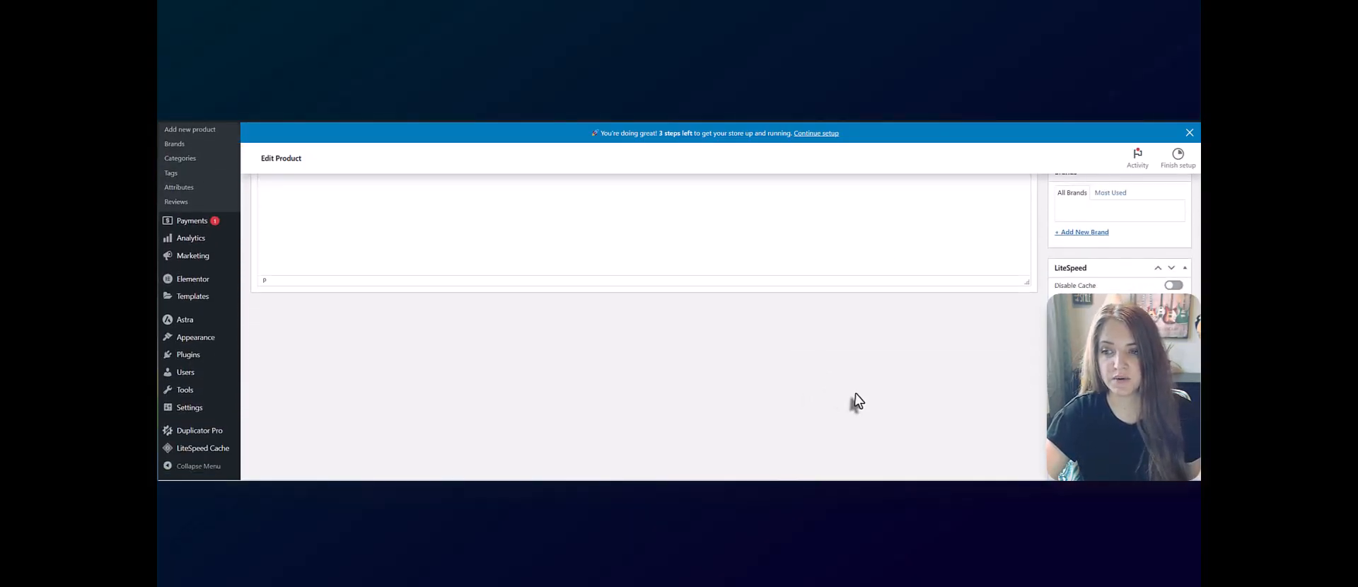
pyautogui.scroll(10, 933, 400)
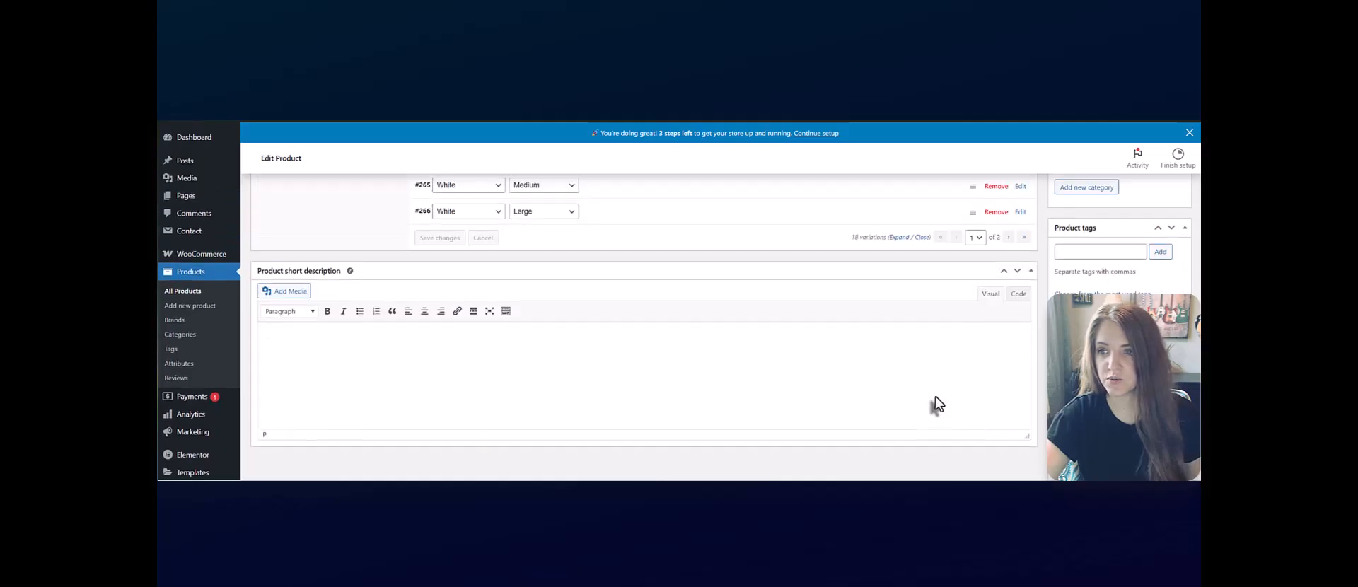
pyautogui.scroll(4, 933, 400)
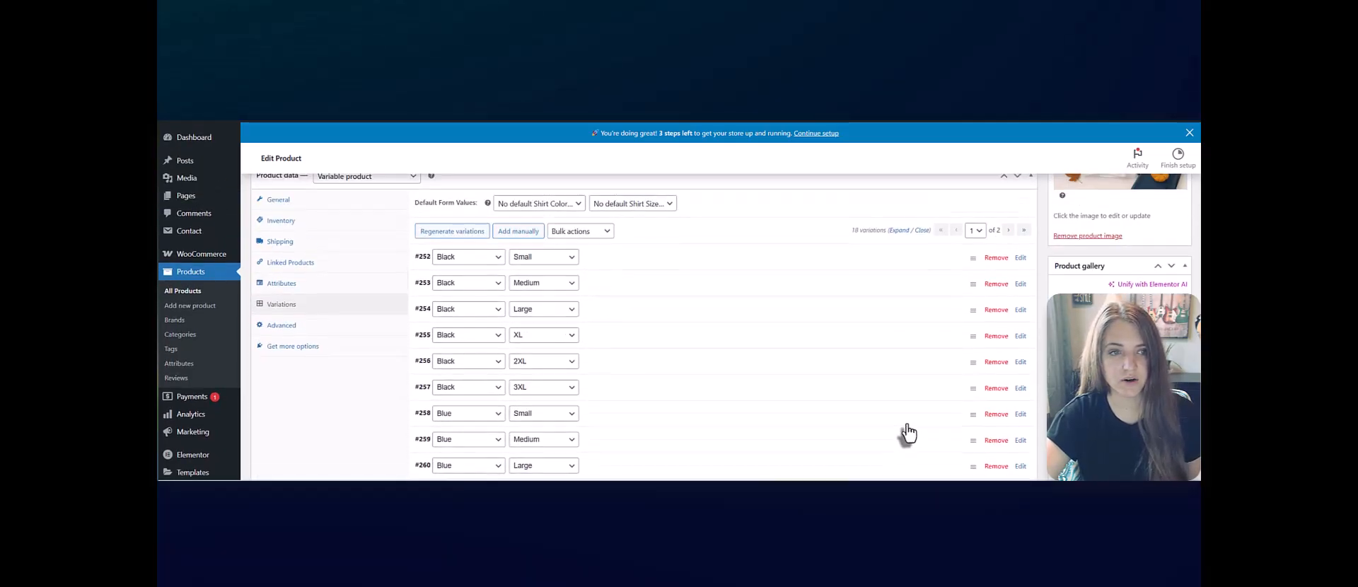
# Step: Paste the prepared “Feelin’ Witchy” Goose Halloween Shirt text into the main product description and publish the product
pyautogui.scroll(8, 912, 432)
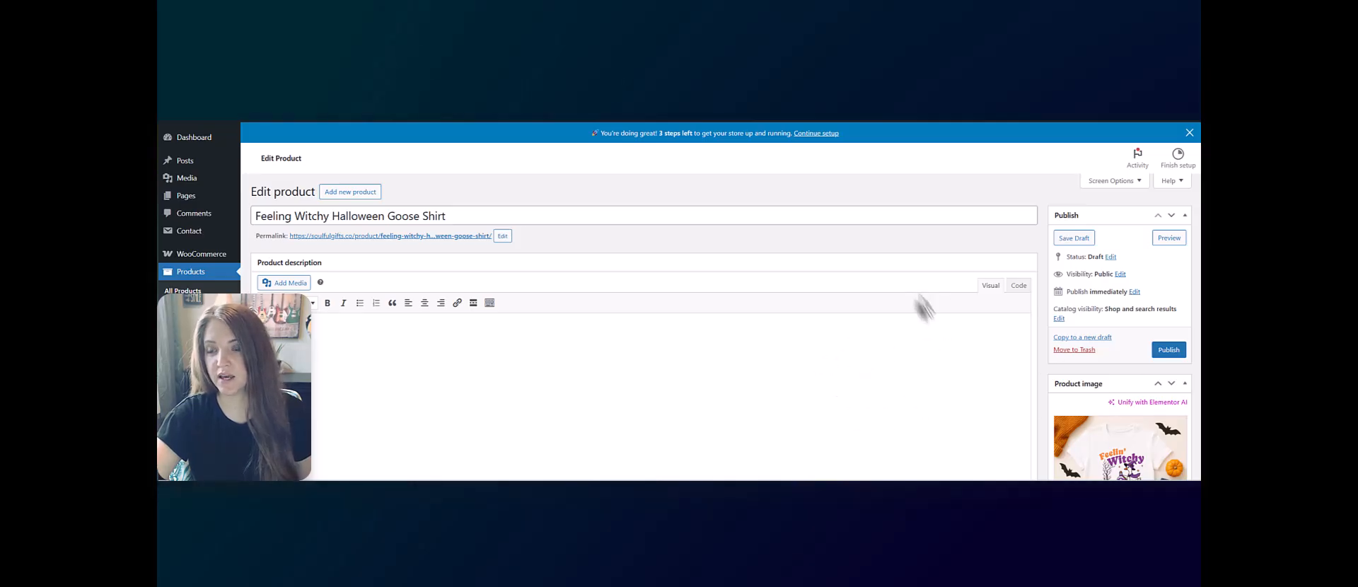
pyautogui.hotkey('ctrl', 'v')
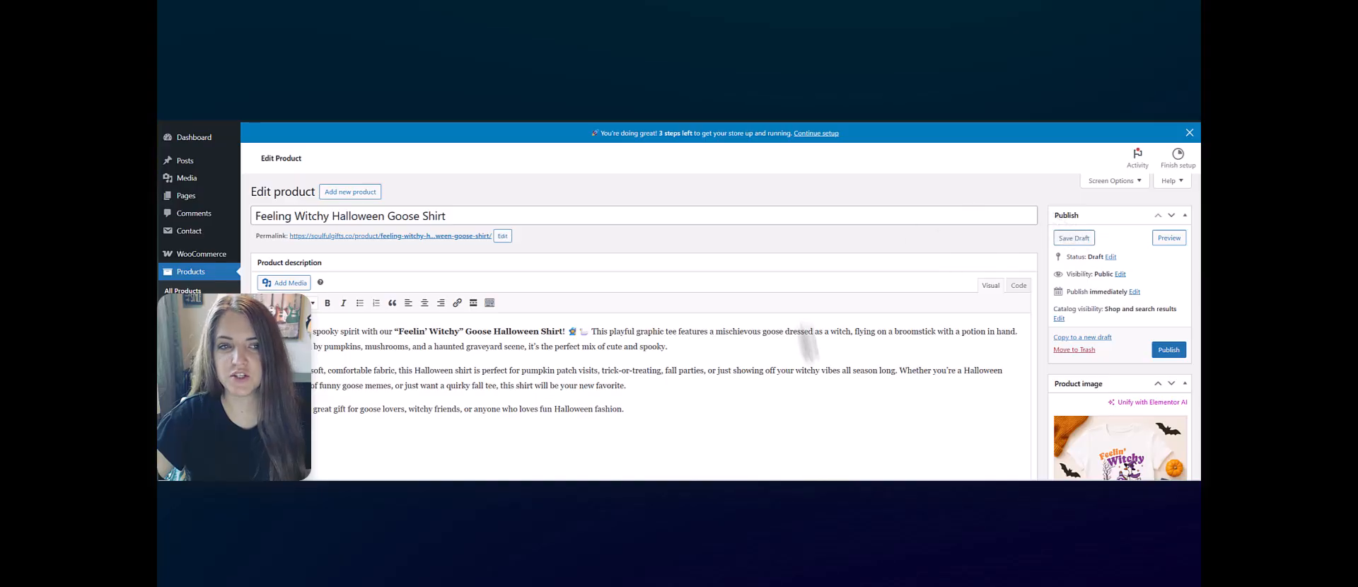
pyautogui.click(1169, 351)
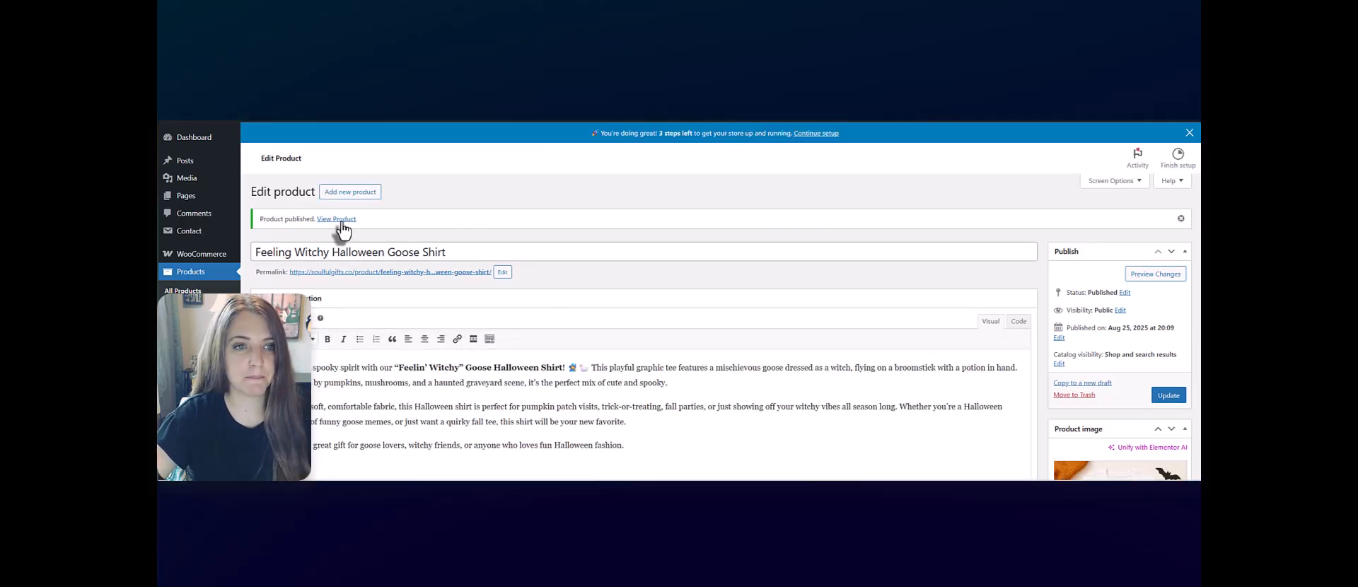
# Step: Open the published product in the store and examine its price, color and size choices, gallery images and description
pyautogui.click(339, 220)
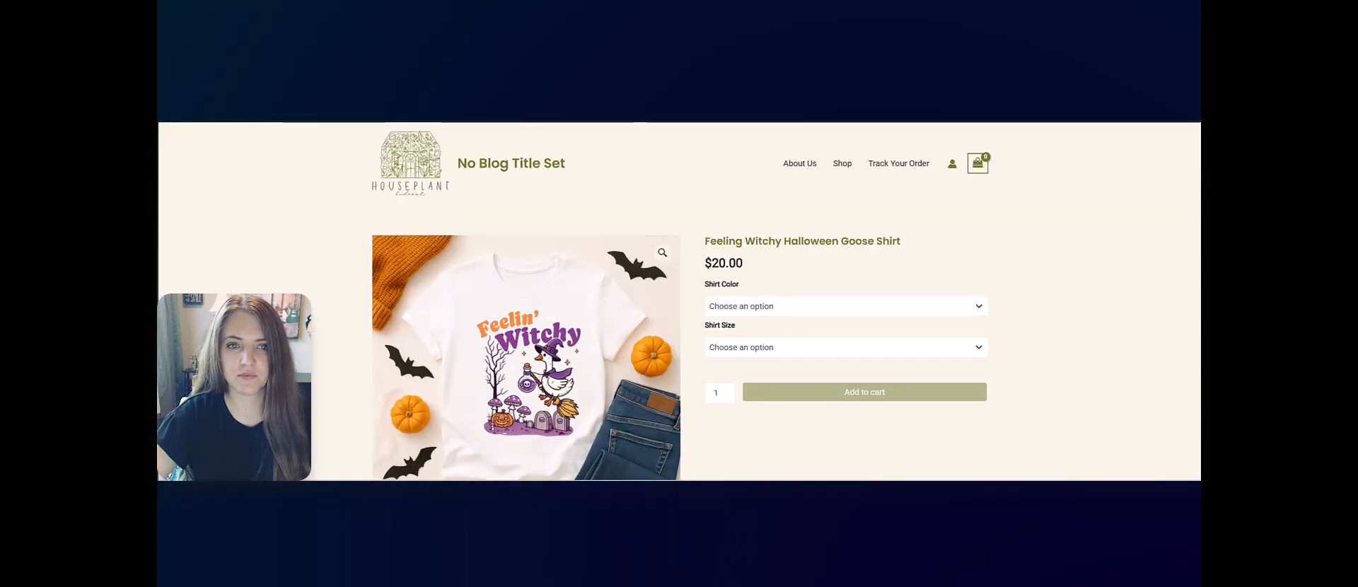
pyautogui.scroll(-2, 679, 300)
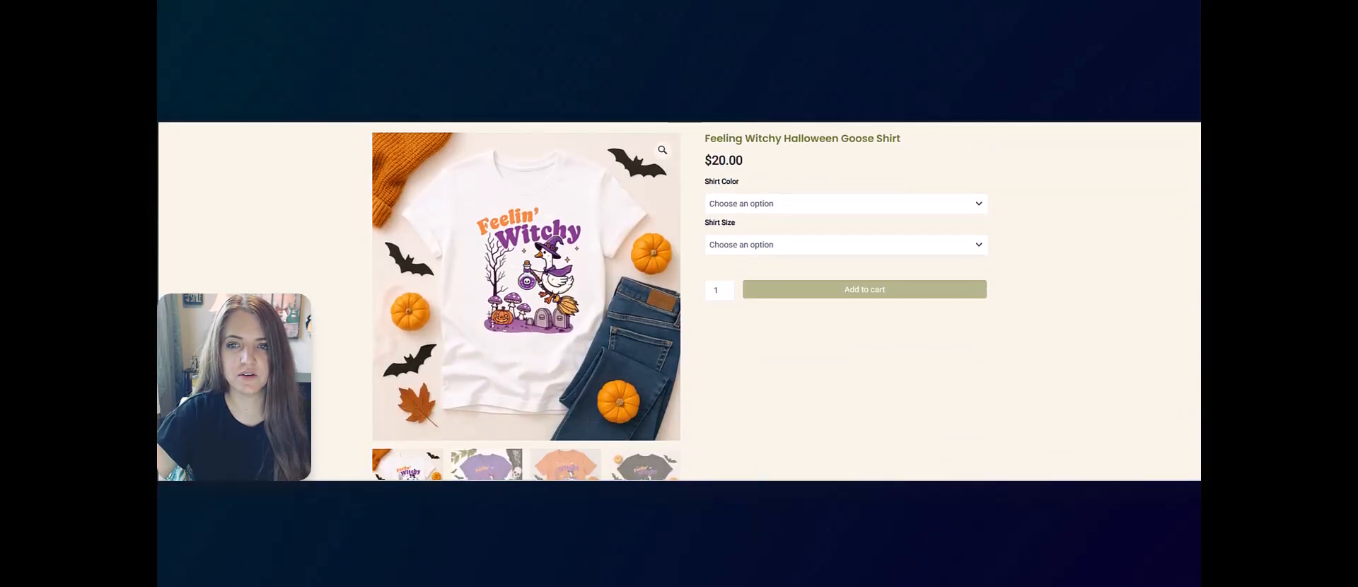
pyautogui.scroll(1, 679, 300)
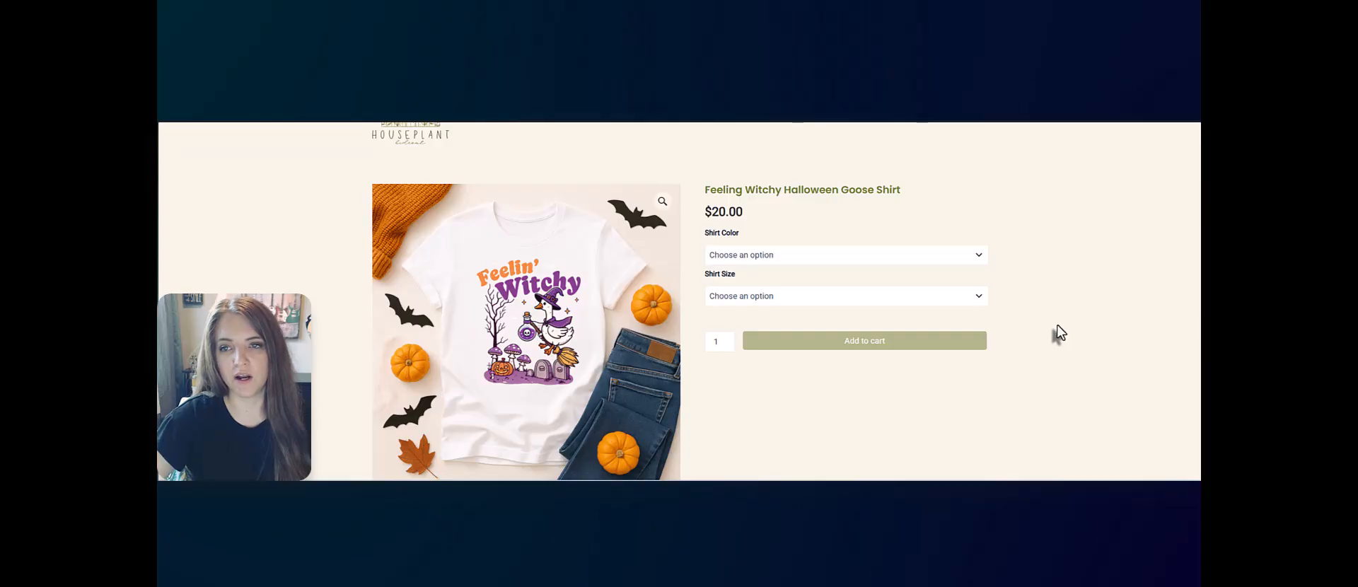
pyautogui.scroll(-5, 1051, 325)
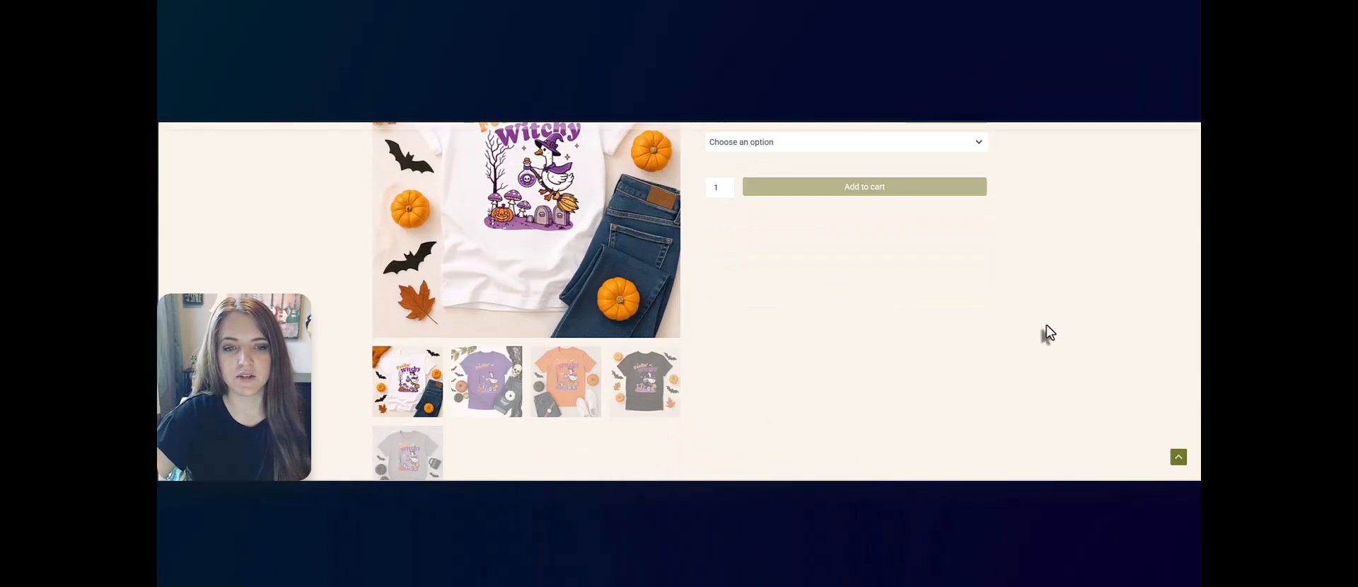
pyautogui.scroll(-4, 1046, 325)
pyautogui.scroll(6, 1043, 332)
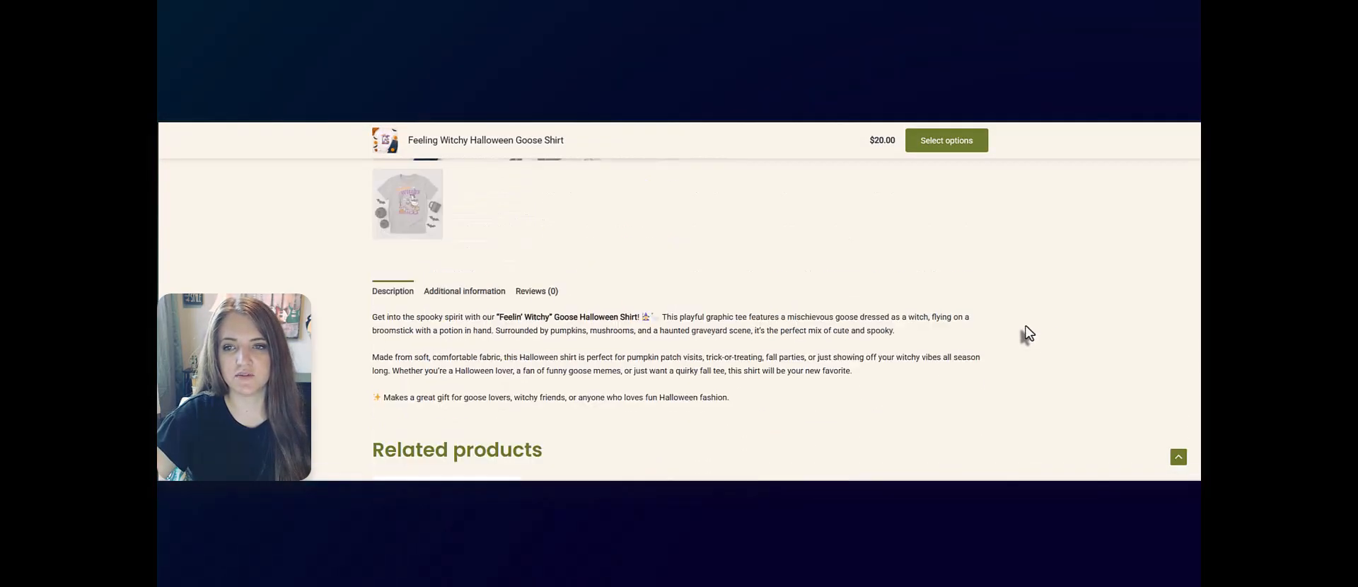
pyautogui.scroll(3, 1029, 336)
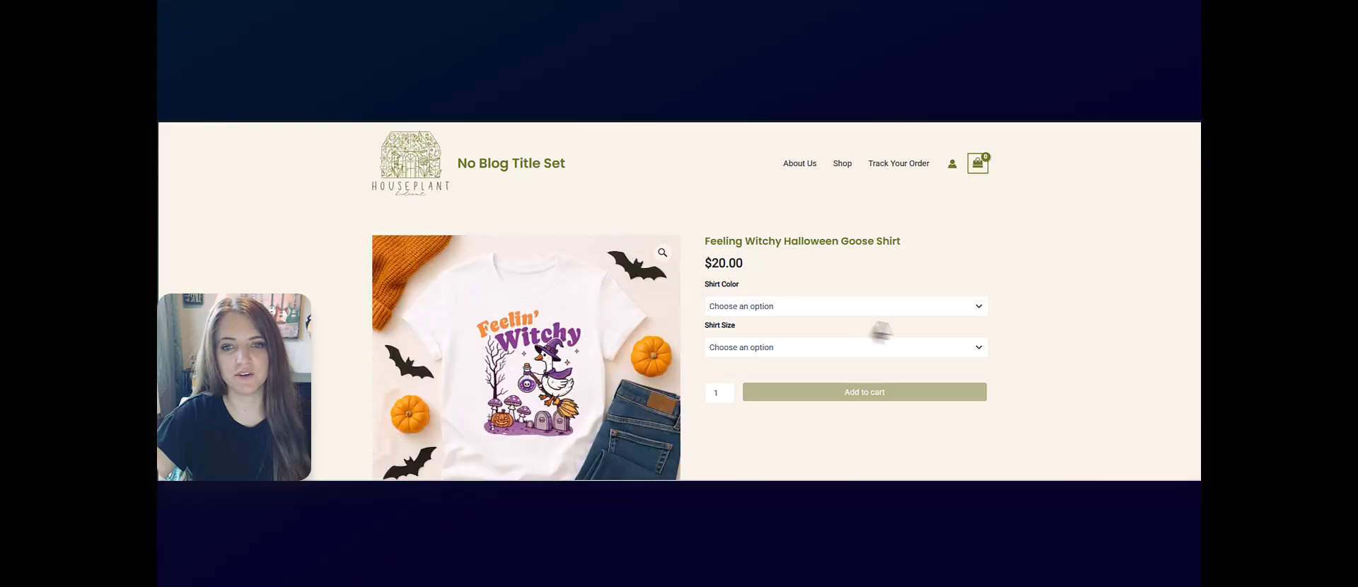
pyautogui.scroll(-2, 879, 333)
pyautogui.scroll(-3, 1025, 418)
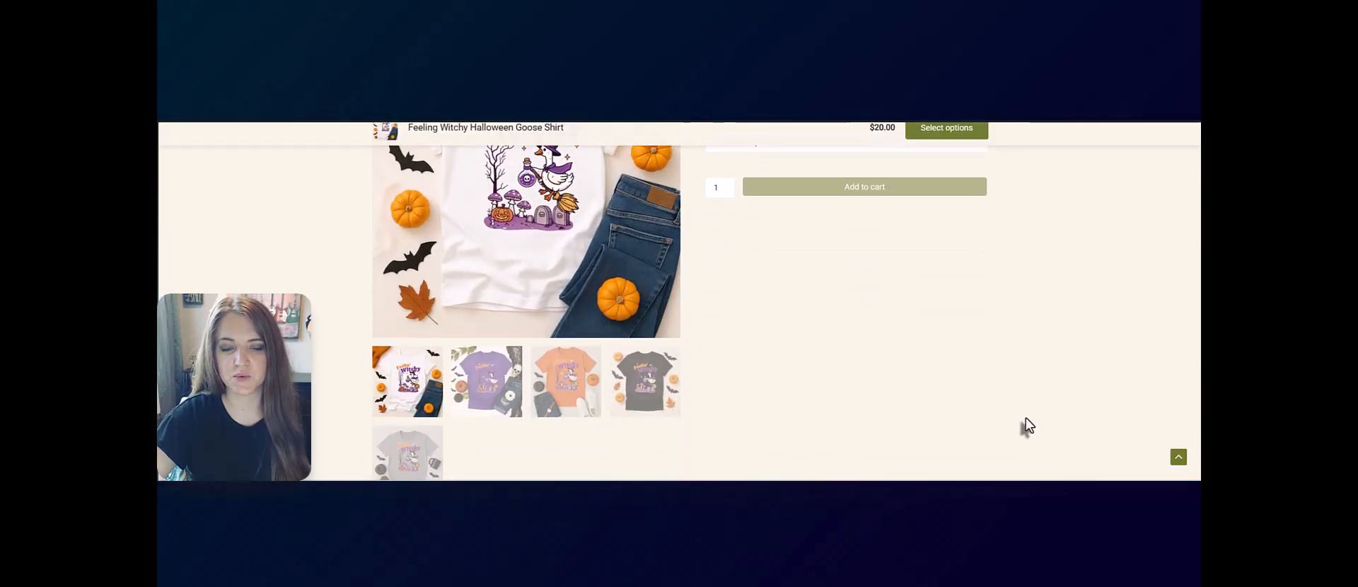
pyautogui.scroll(4, 1025, 418)
pyautogui.scroll(1, 1026, 424)
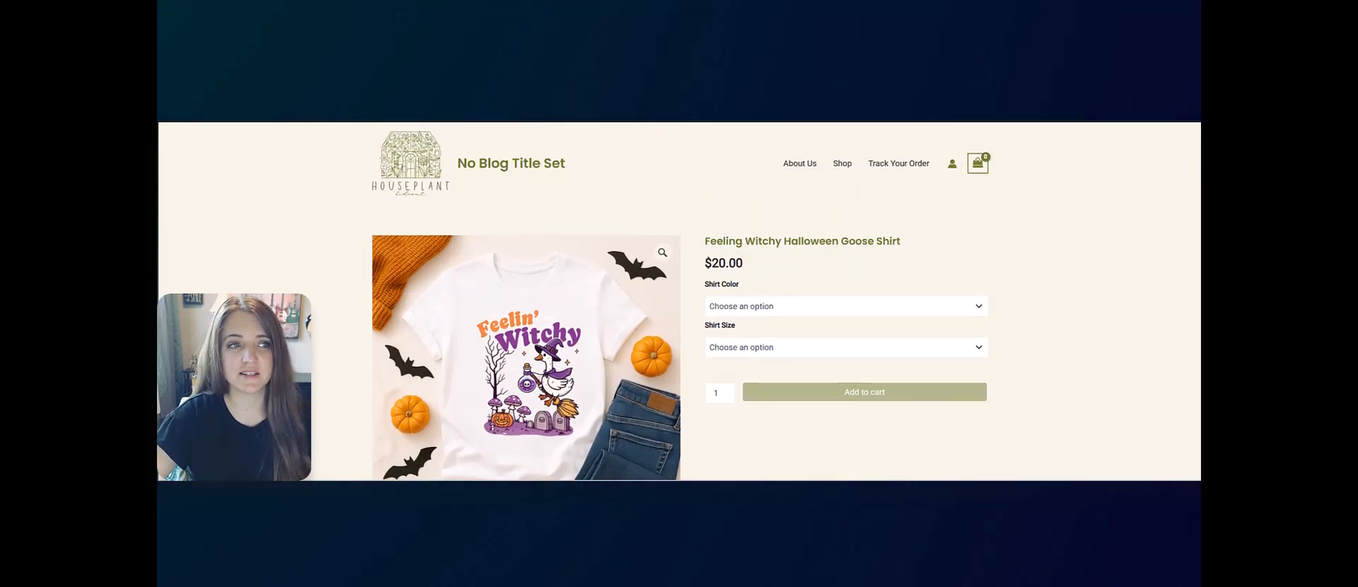